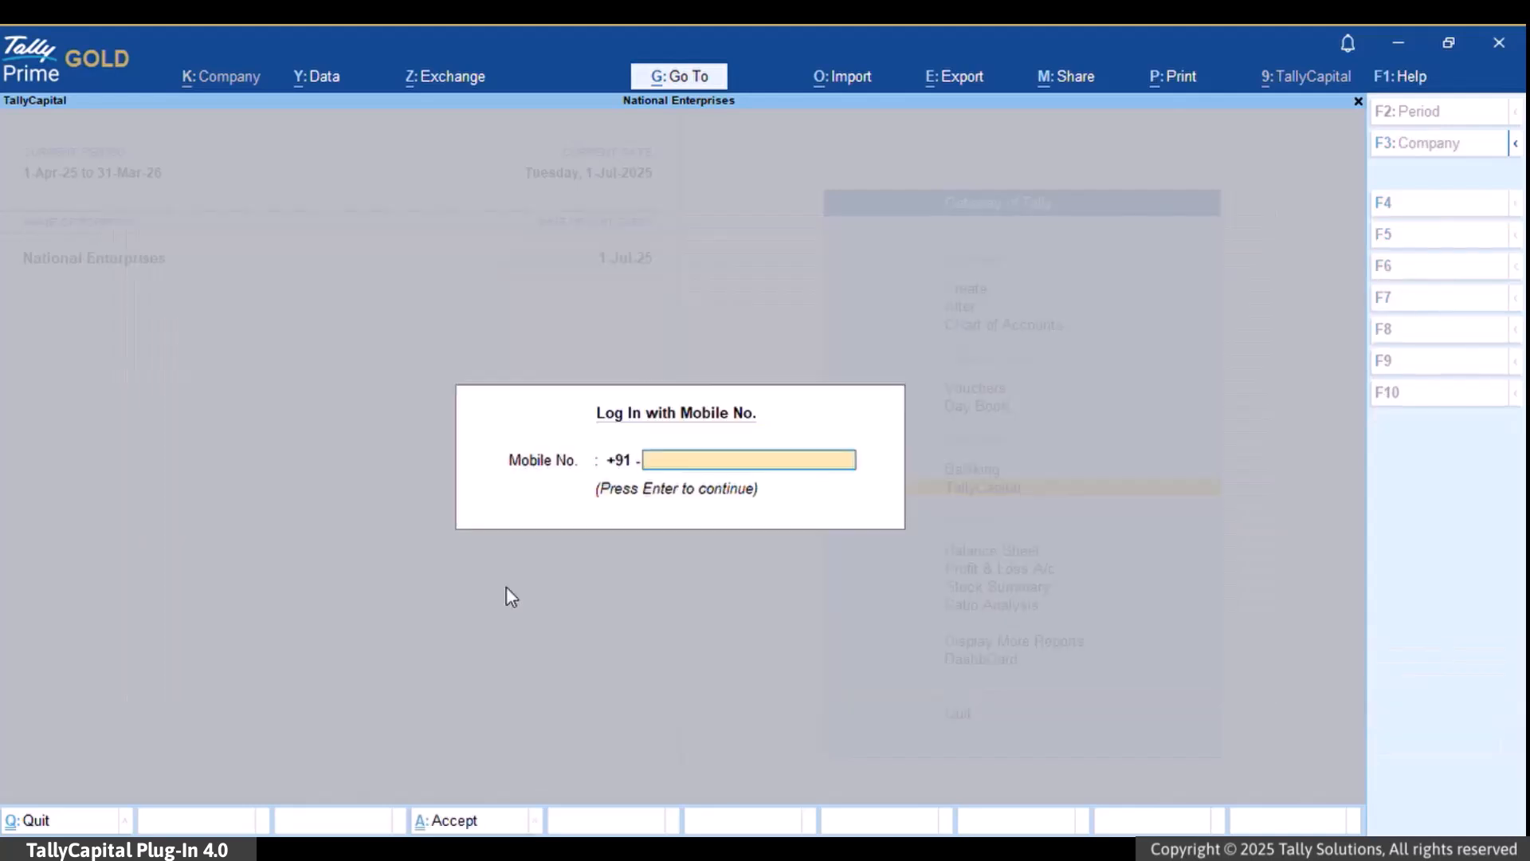
# - Enter the registered mobile number and the consent code to open a new TallyCapital loan application
pyautogui.write('908')
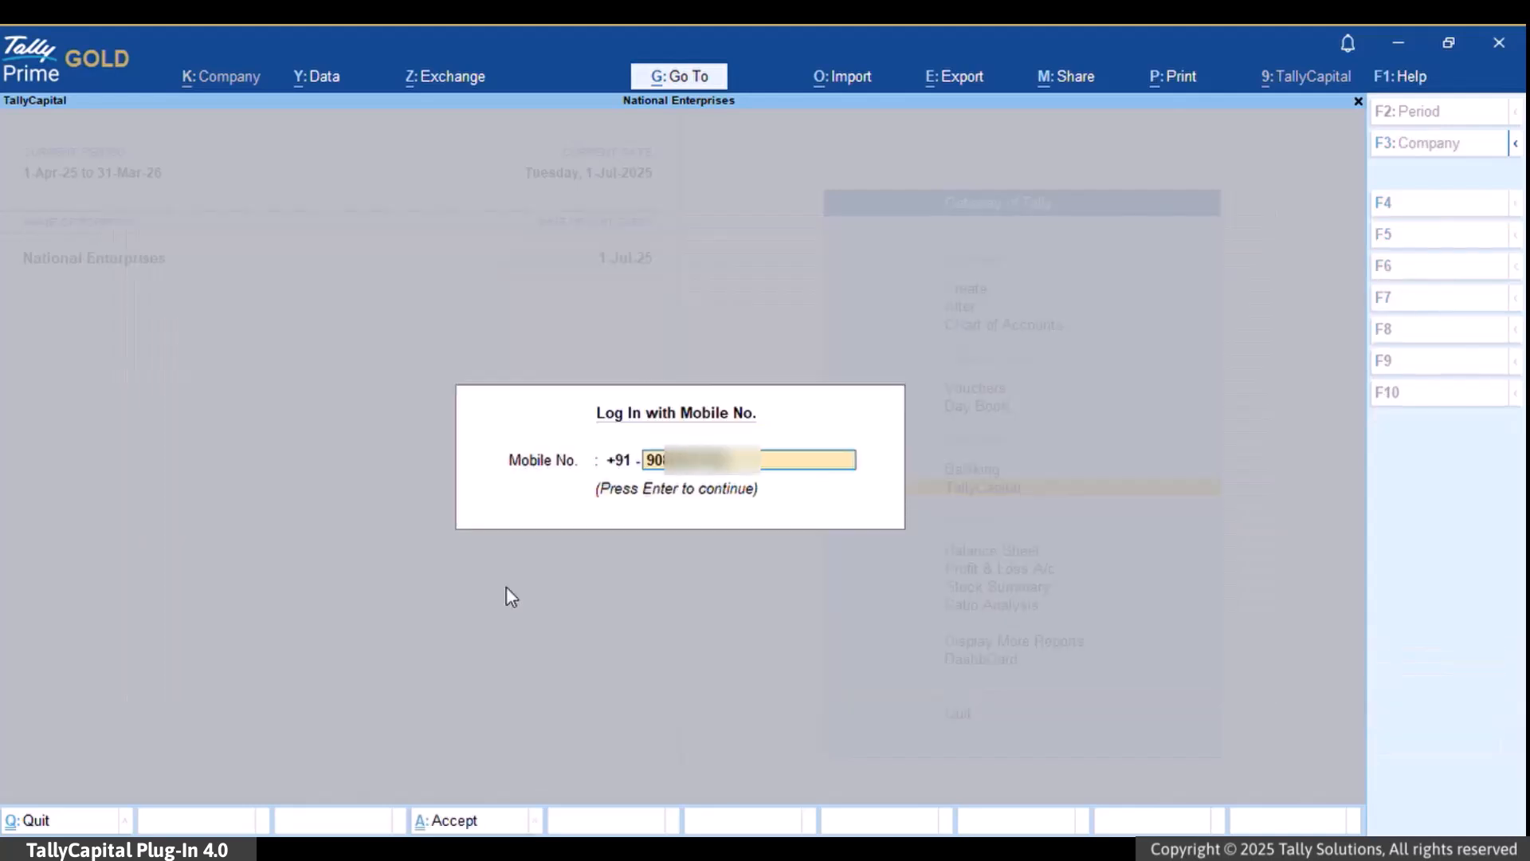
pyautogui.press('Return')
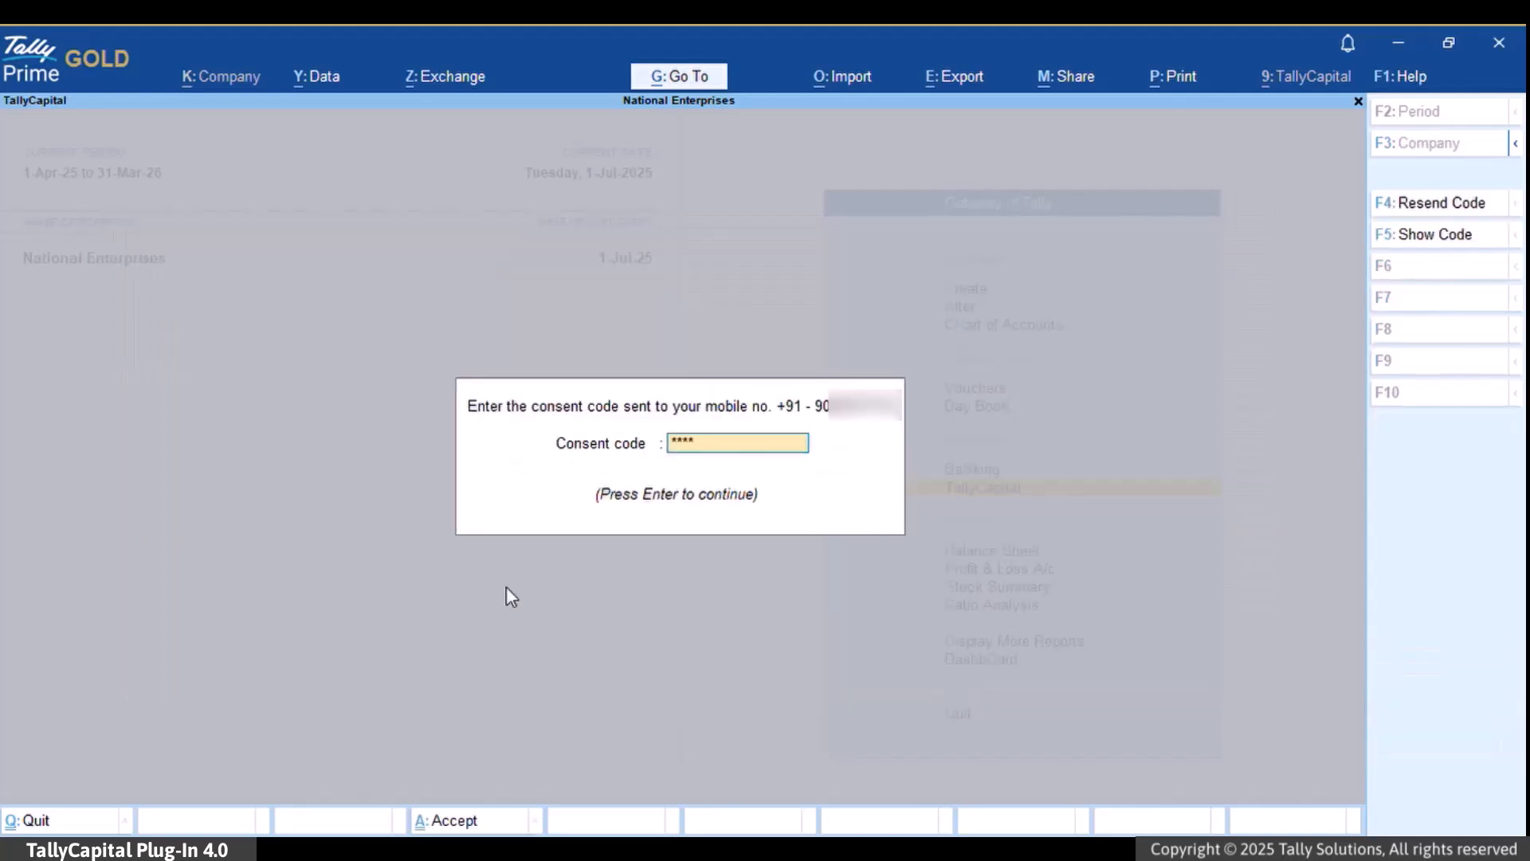
pyautogui.press('Return')
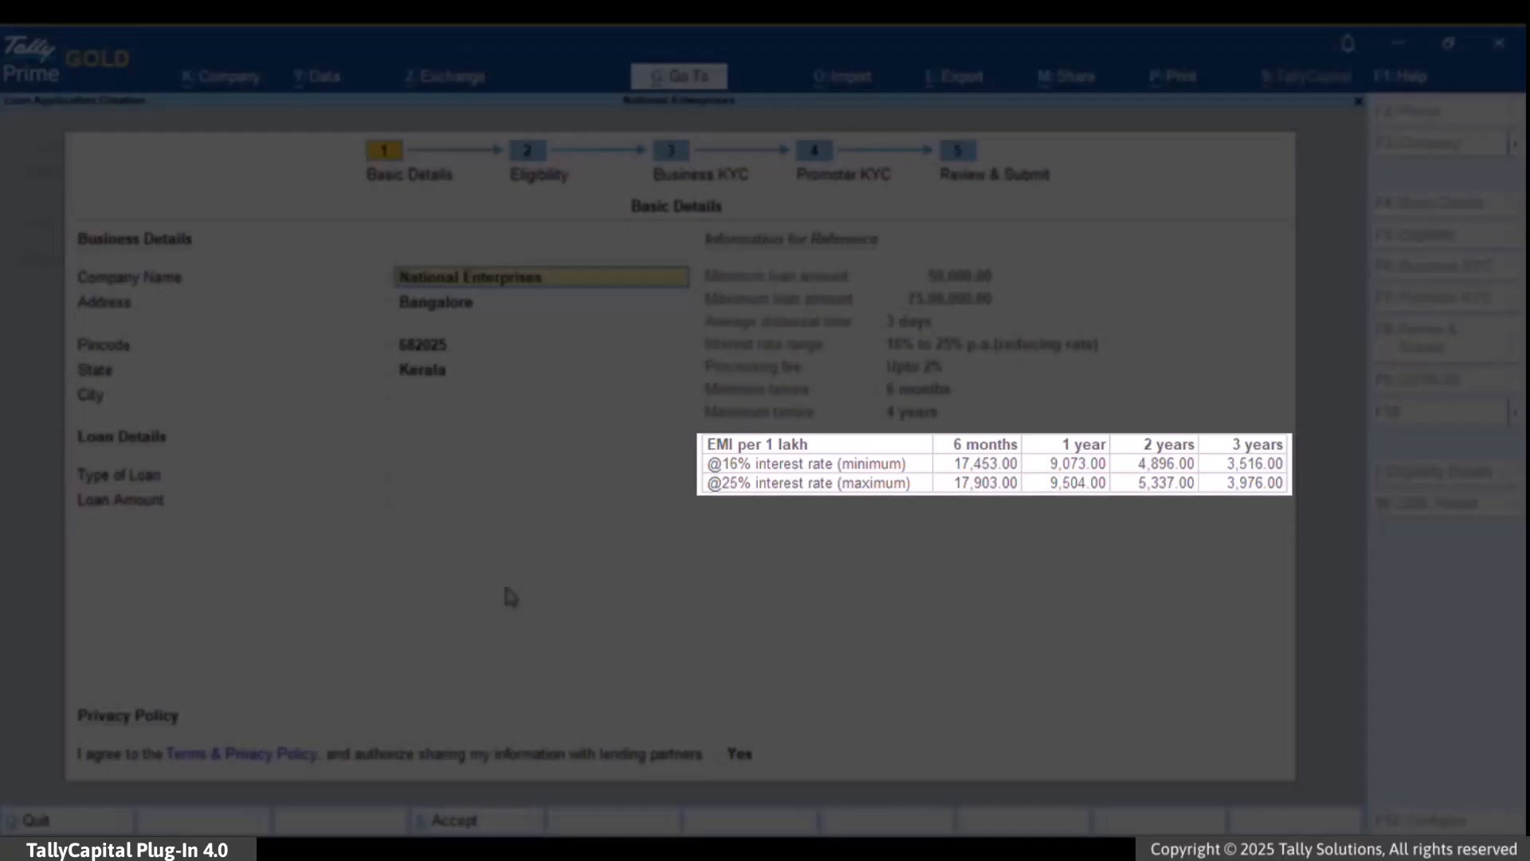
# - Enter city Kochi, choose a Term Loan of 15,00,000, and accept Basic Details
pyautogui.press('Return')
pyautogui.press('Return')
pyautogui.press('Return')
pyautogui.write('Kochi')
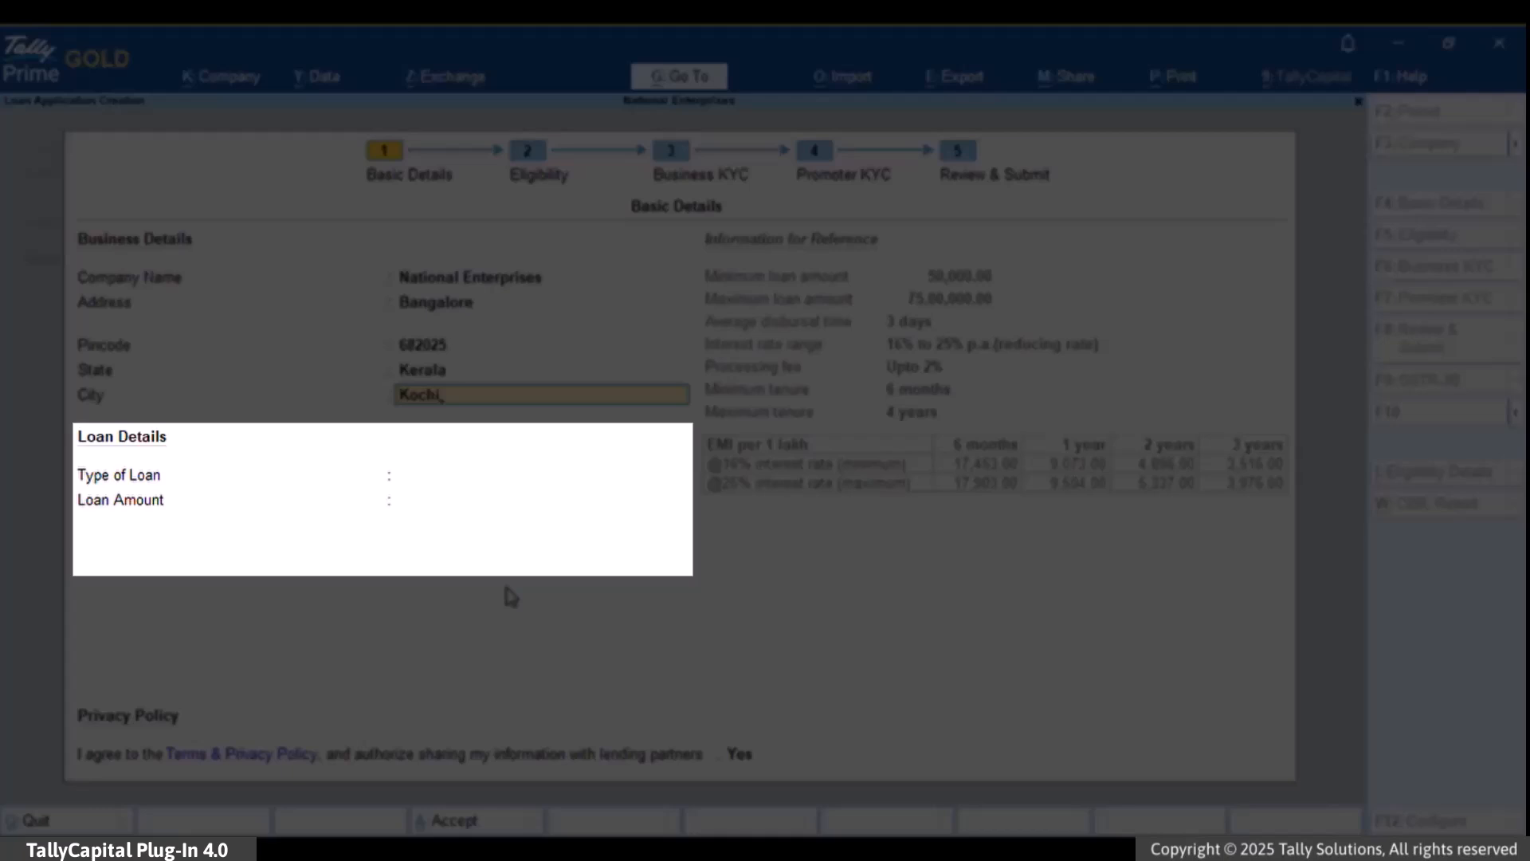
pyautogui.press('Return')
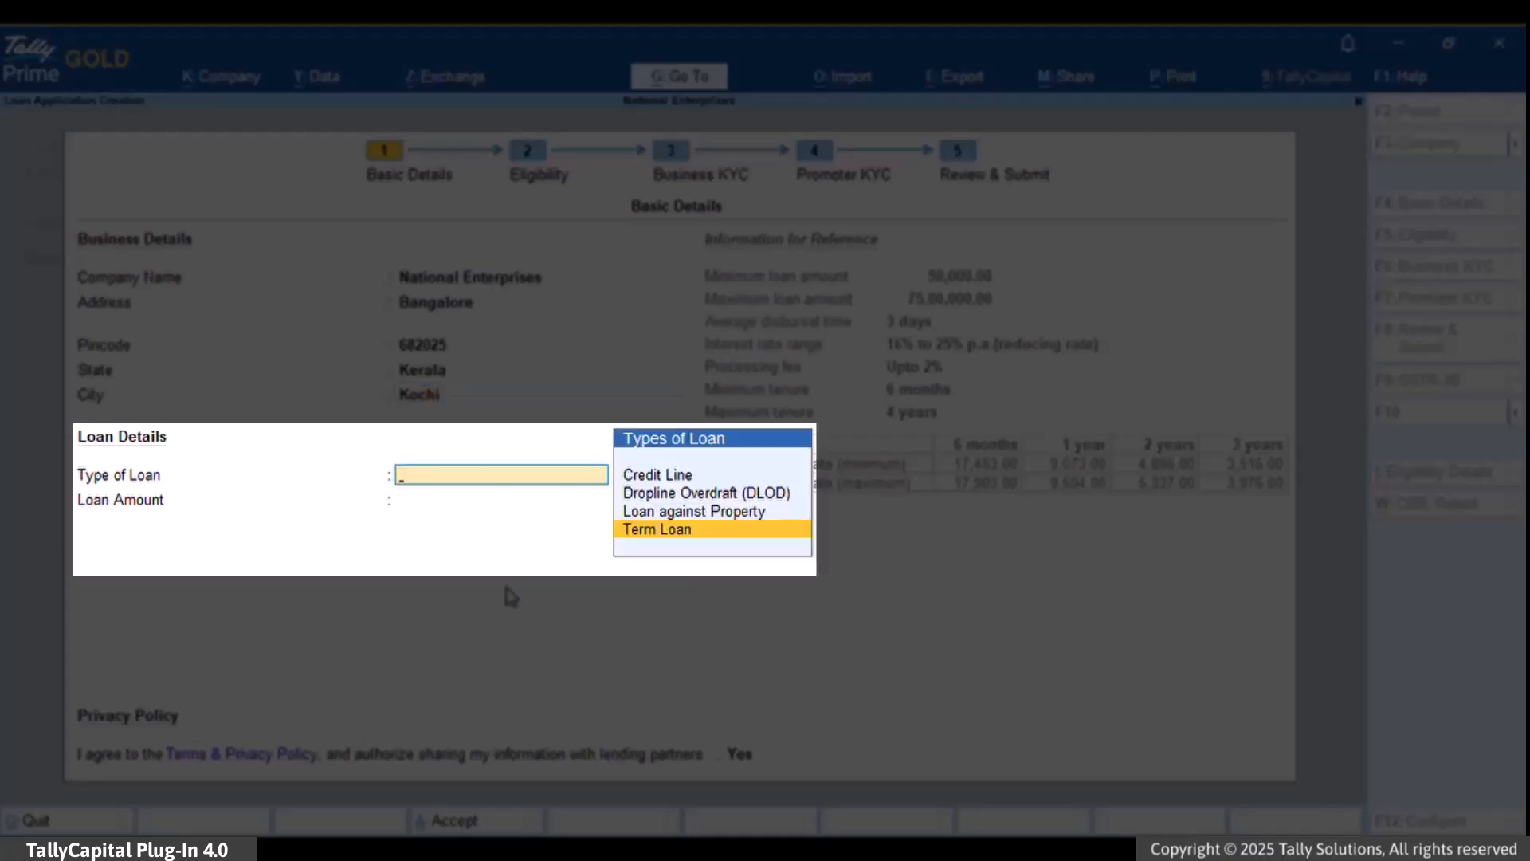
pyautogui.press('Return')
pyautogui.write('1500000')
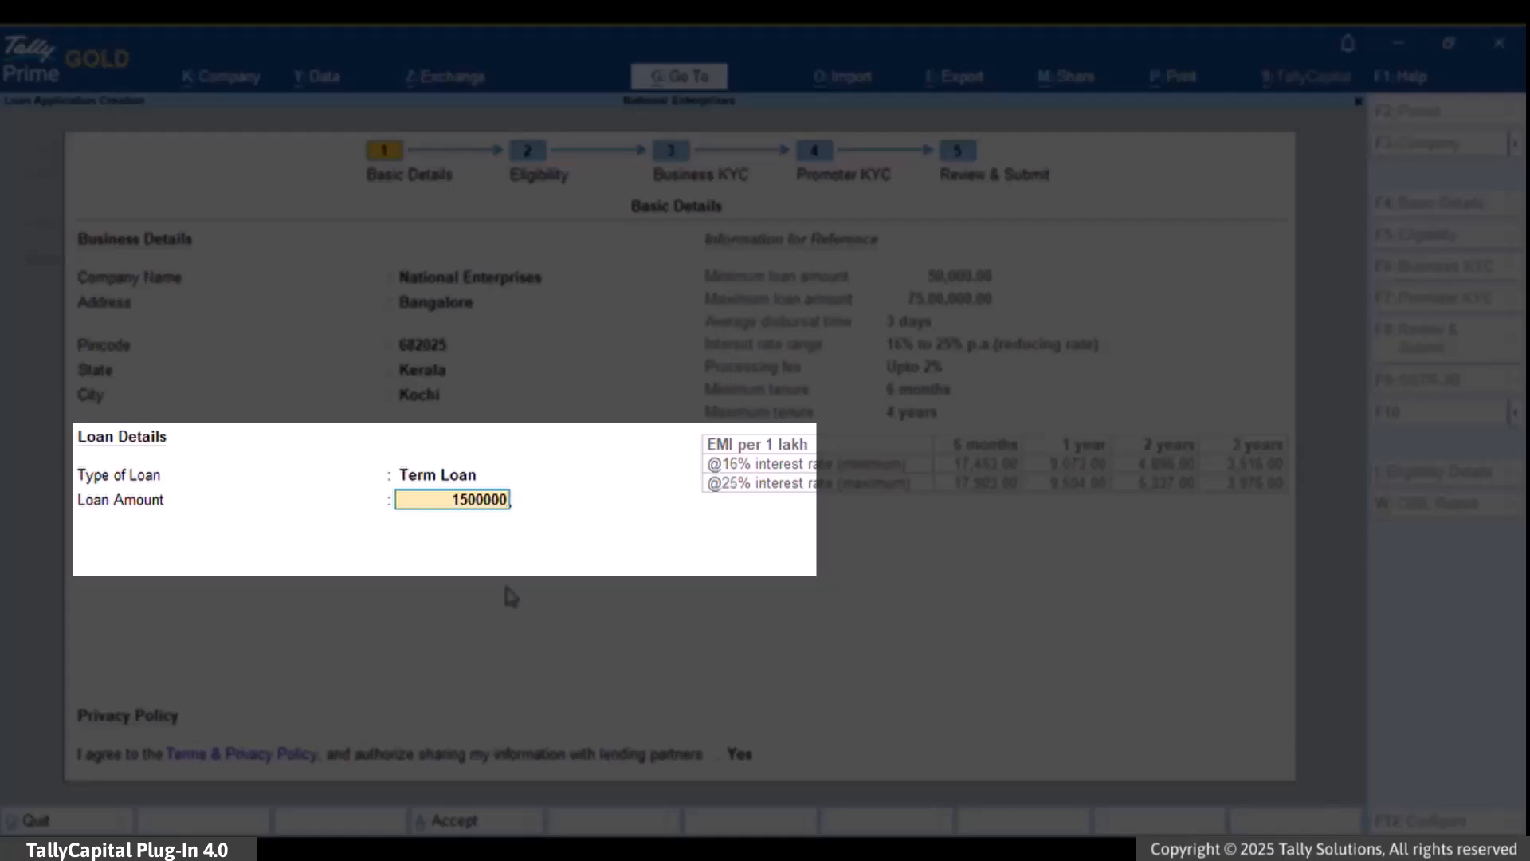
pyautogui.press('Return')
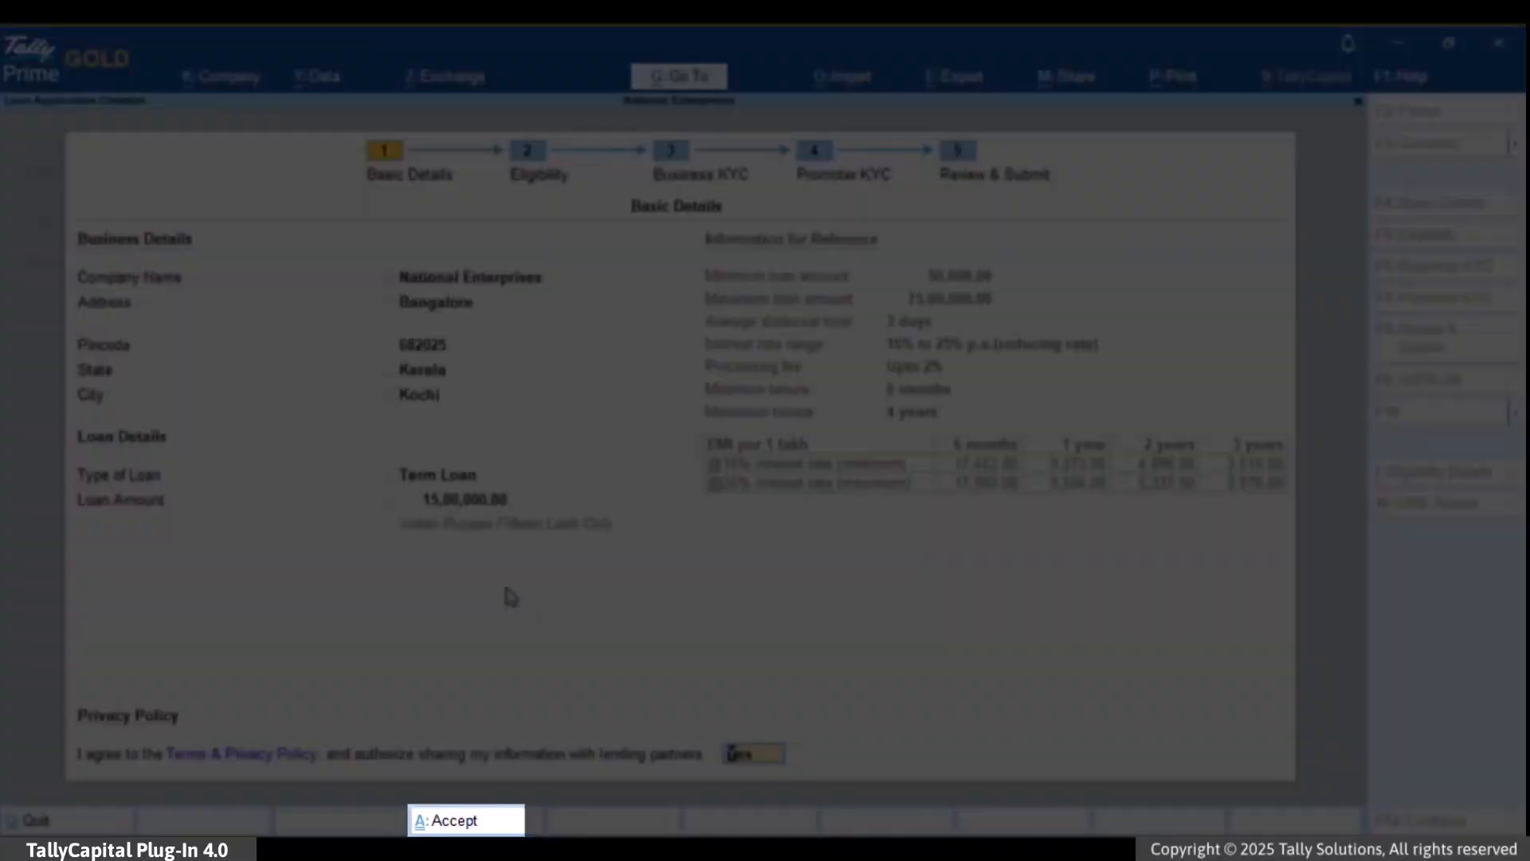
pyautogui.hotkey('ctrl', 'a')
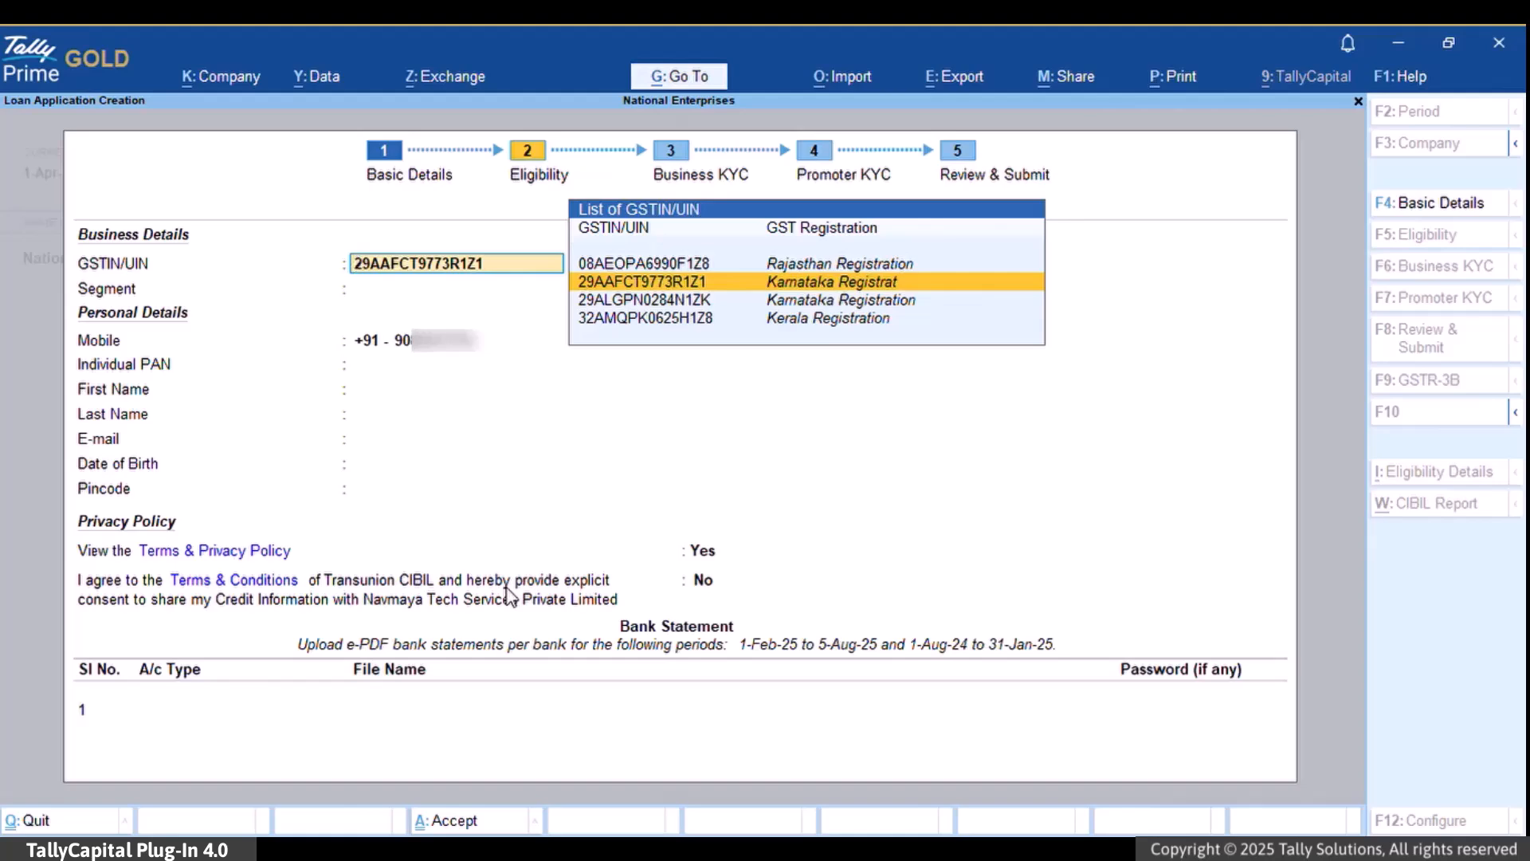
# - Select the Rajasthan GST registration and set the business segment to Services
pyautogui.press('Up')
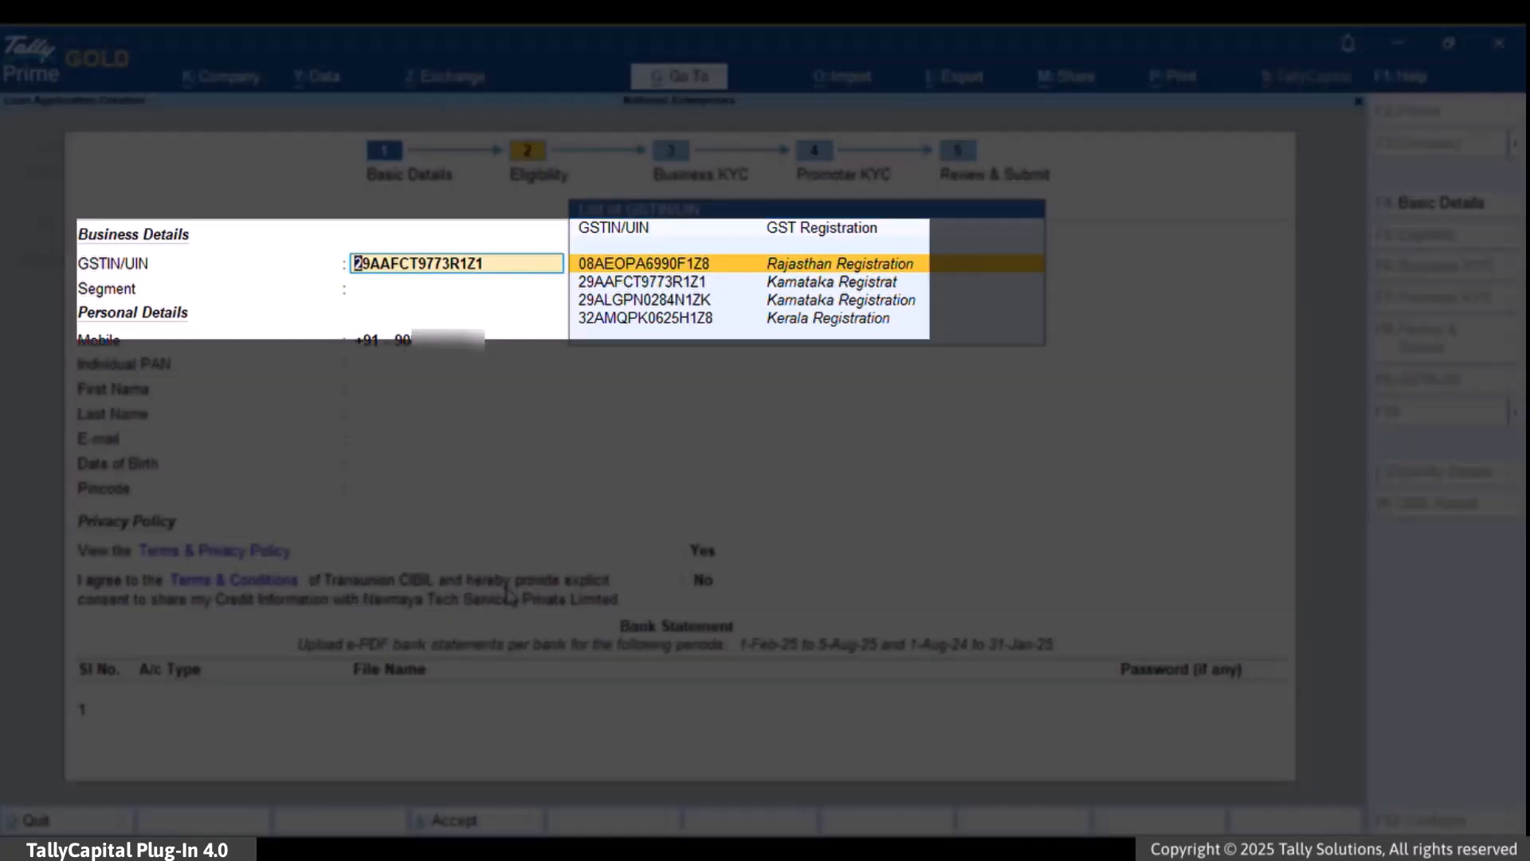
pyautogui.press('Return')
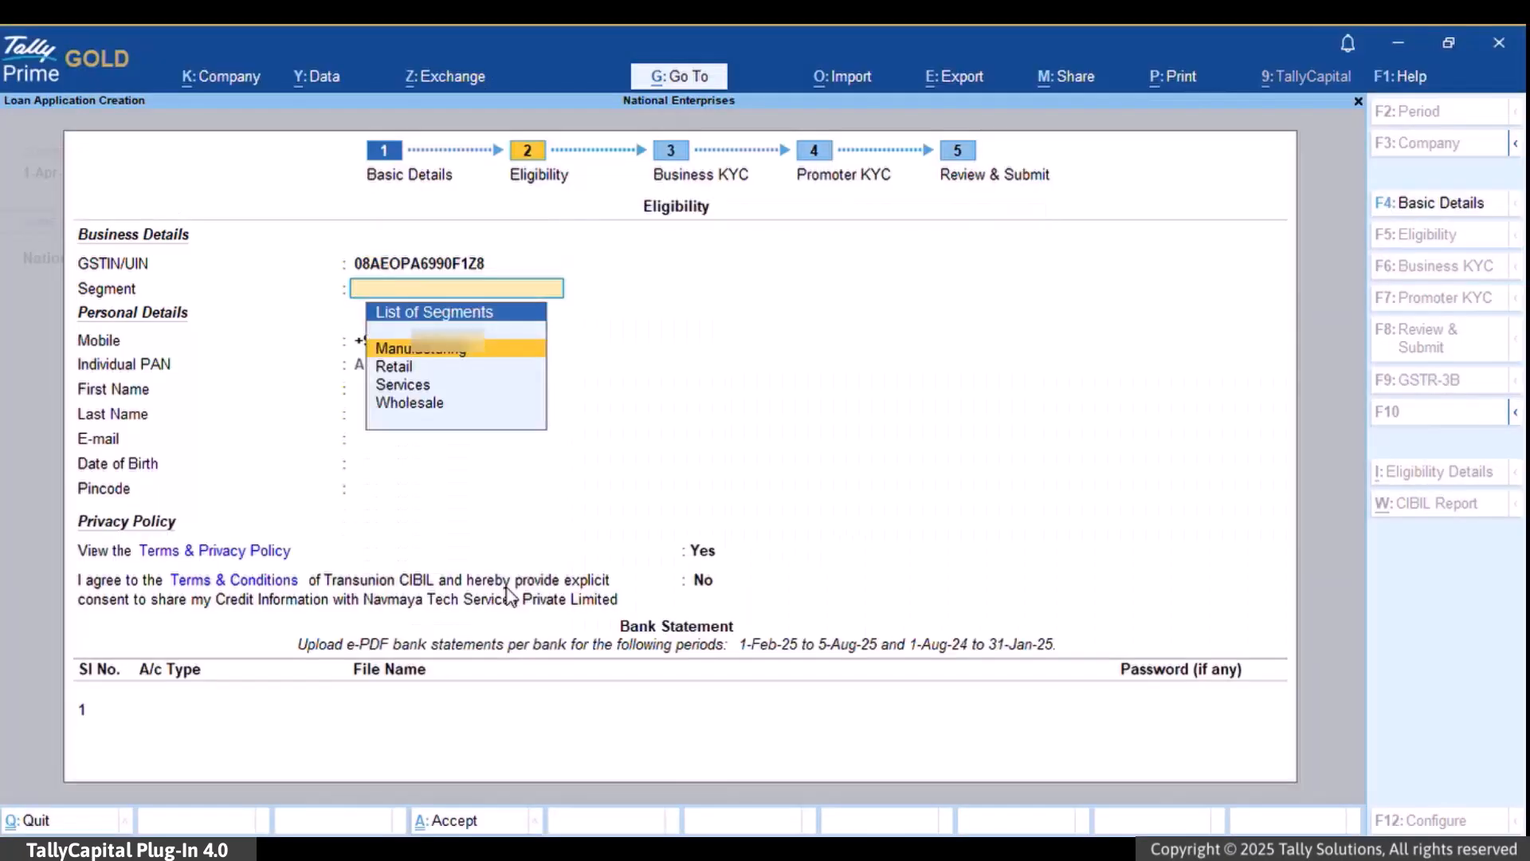
pyautogui.press('Down')
pyautogui.press('Down')
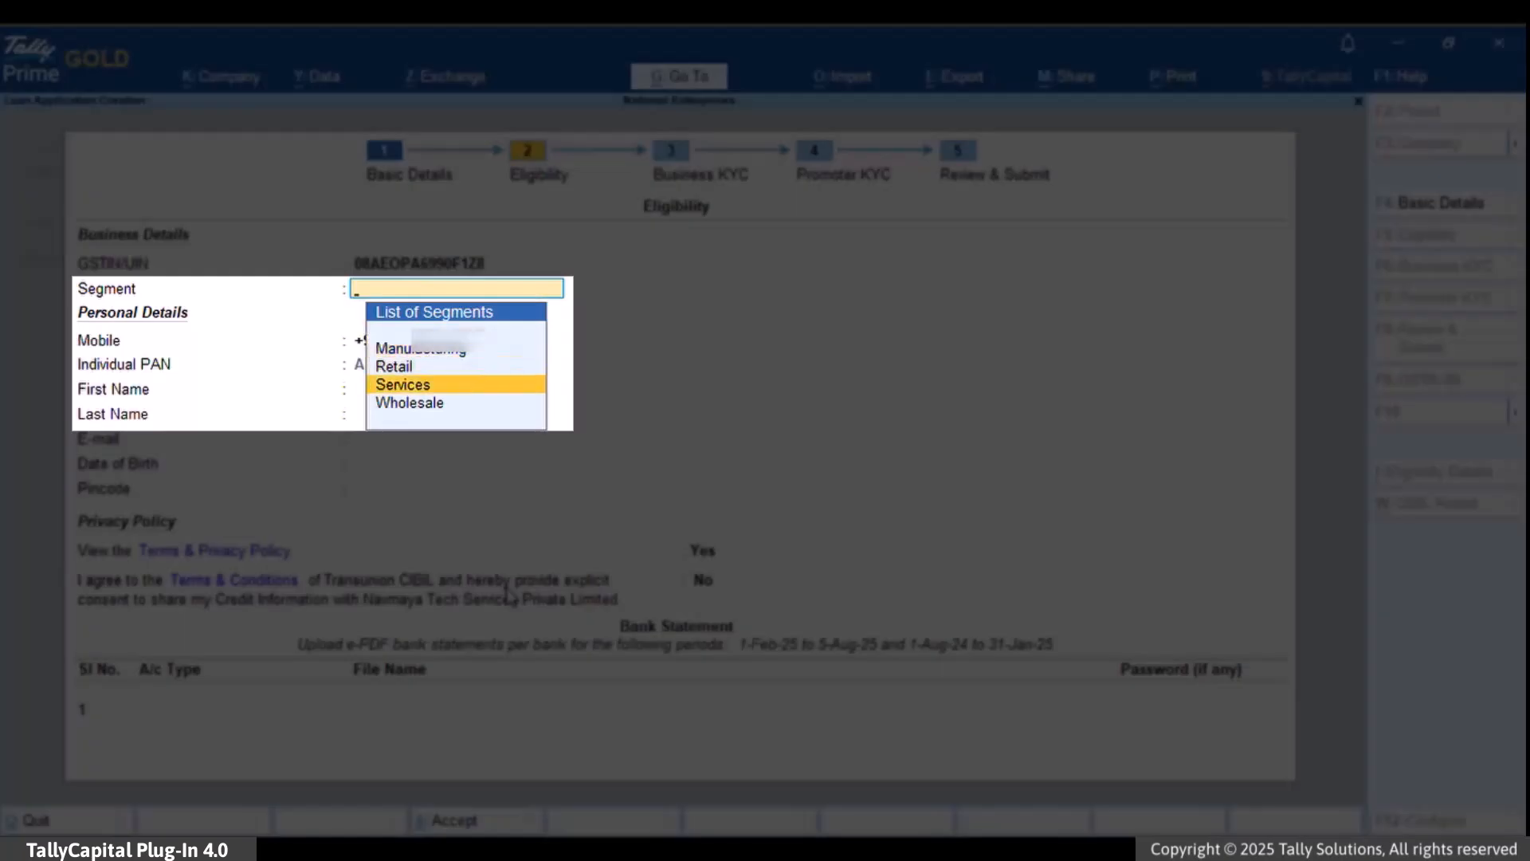
pyautogui.press('Return')
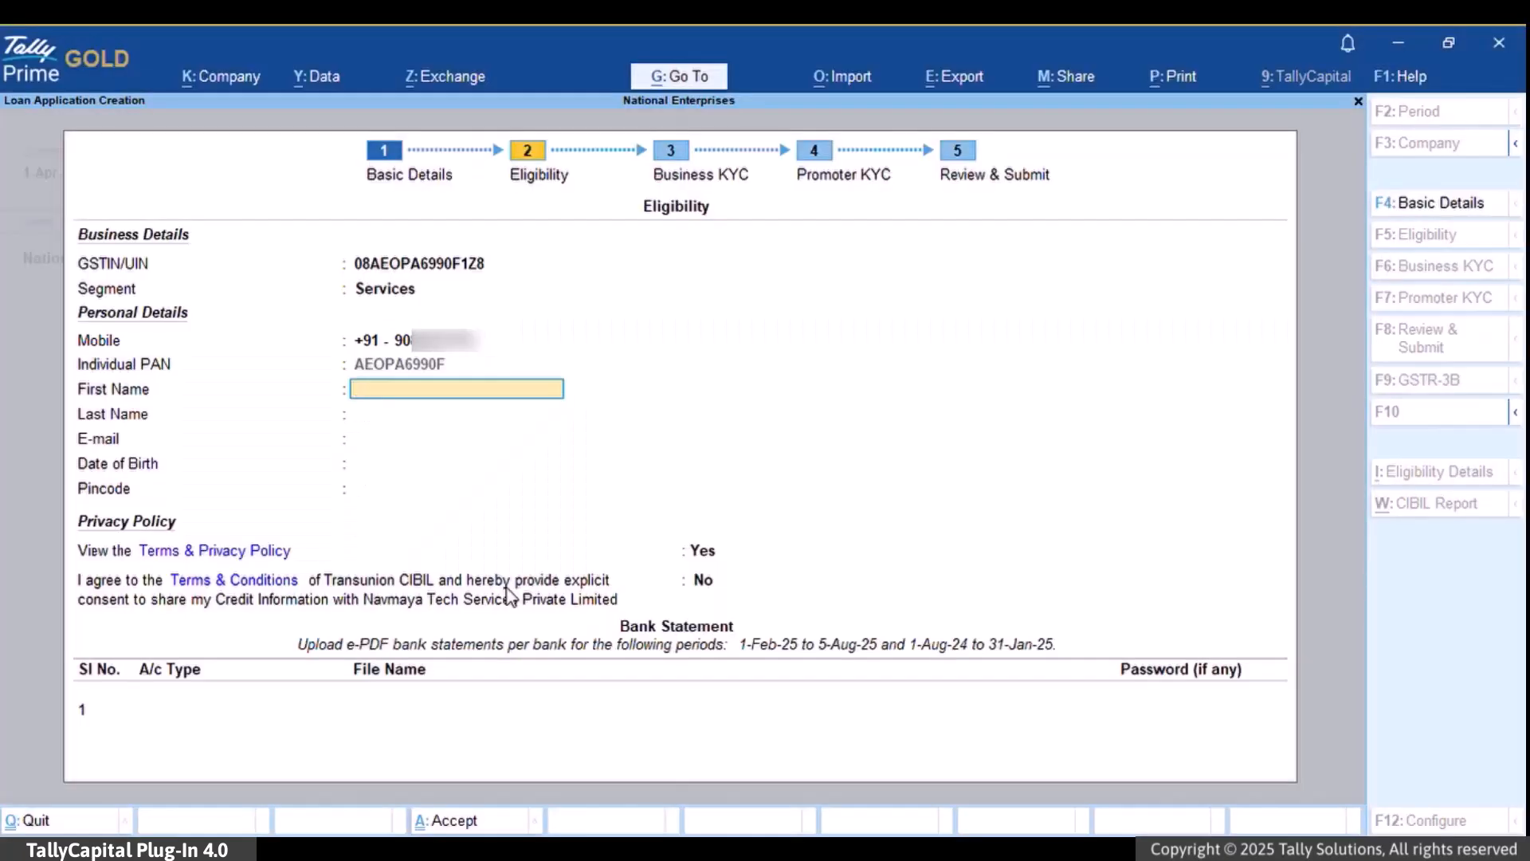
# - Fill in the applicant's name, e-mail, date of birth and pincode, and set CIBIL consent to Yes
pyautogui.press('Return')
pyautogui.press('Return')
pyautogui.press('Return')
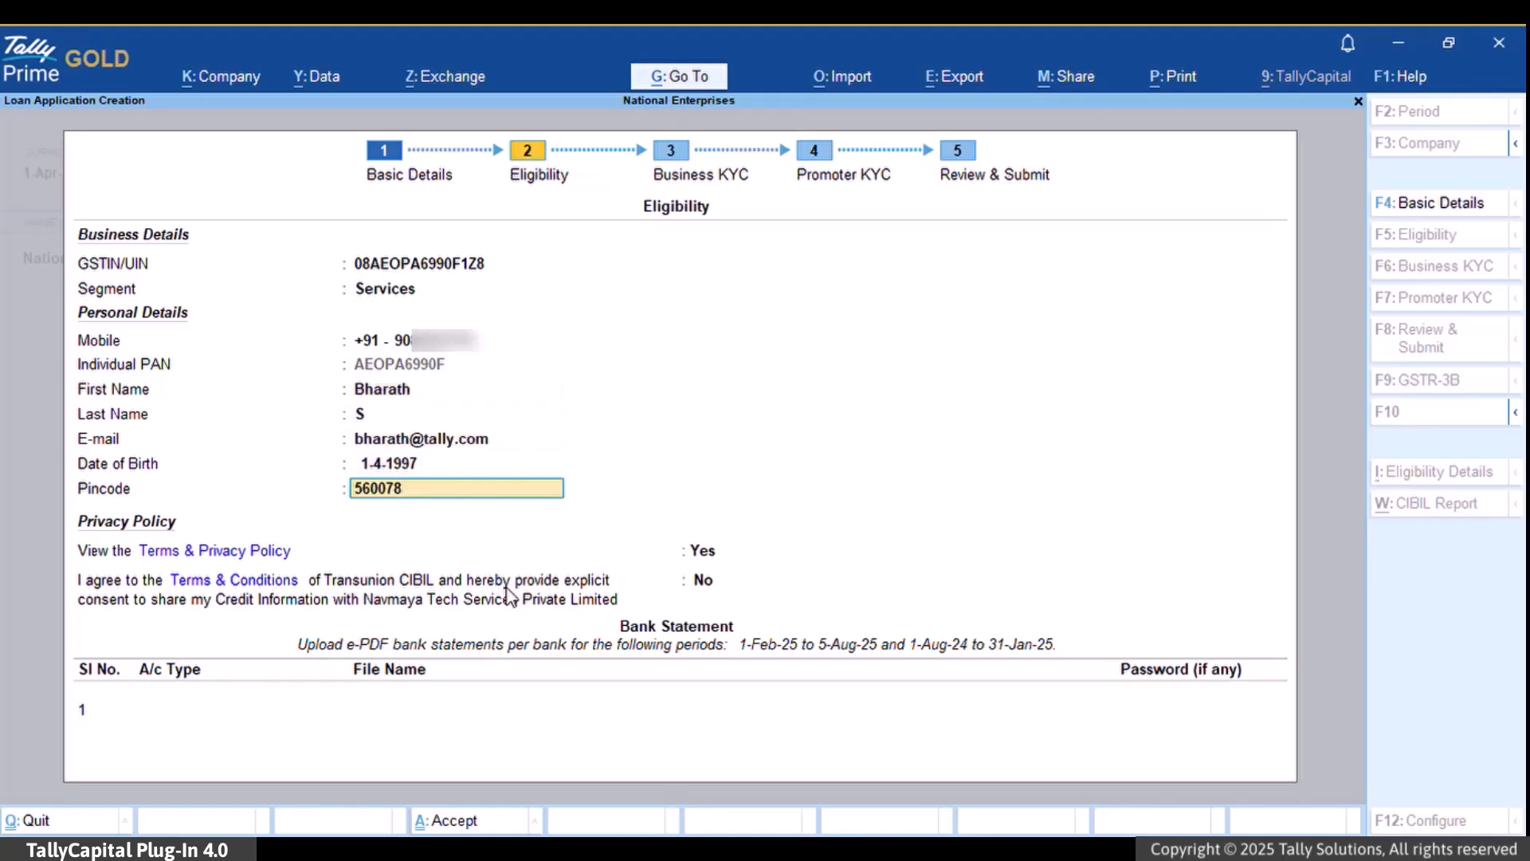
pyautogui.press('Return')
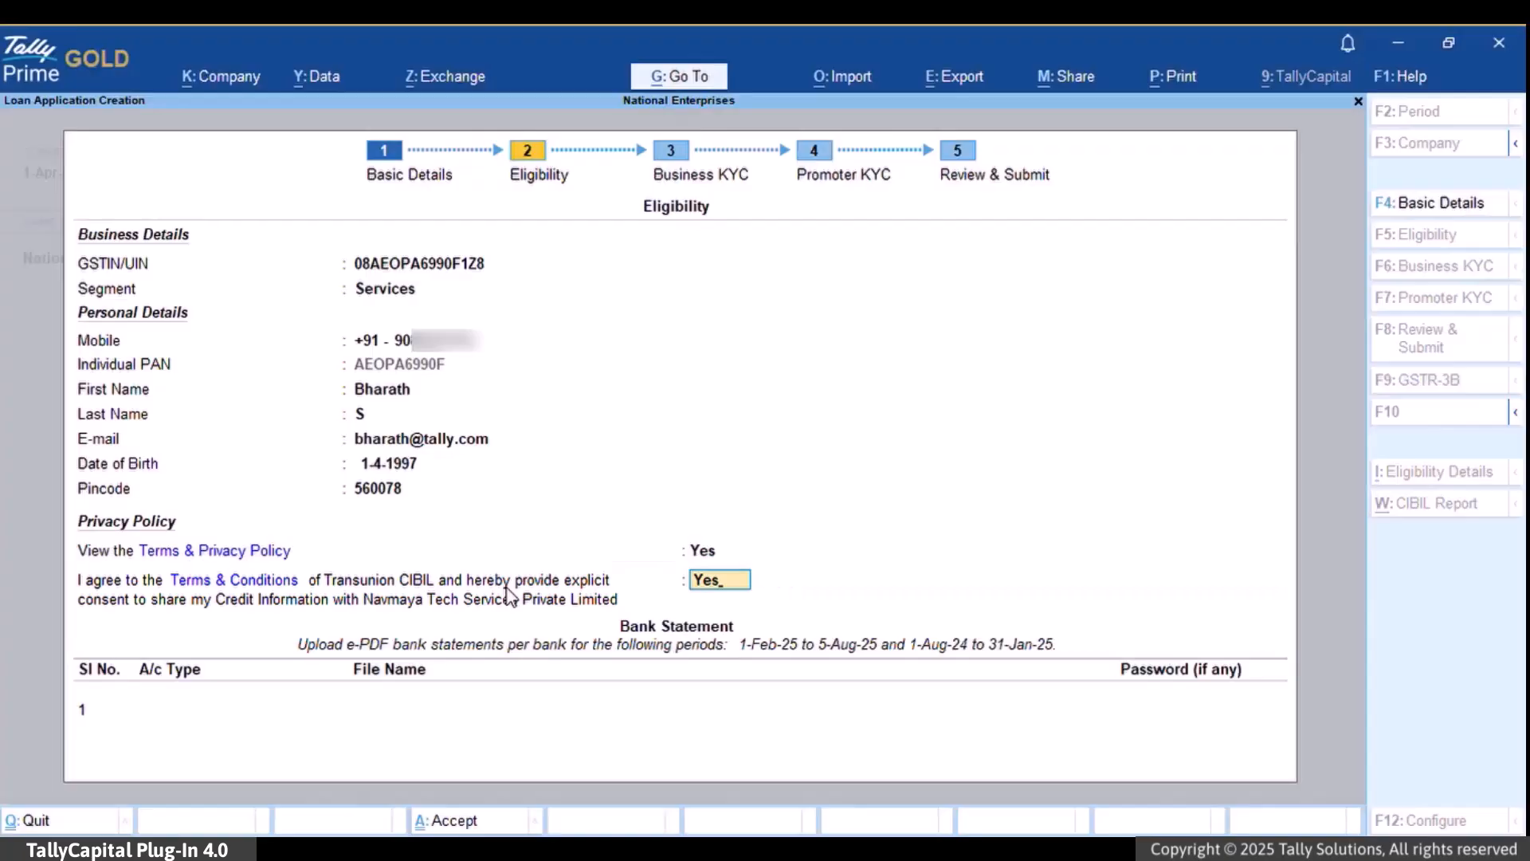
pyautogui.press('Return')
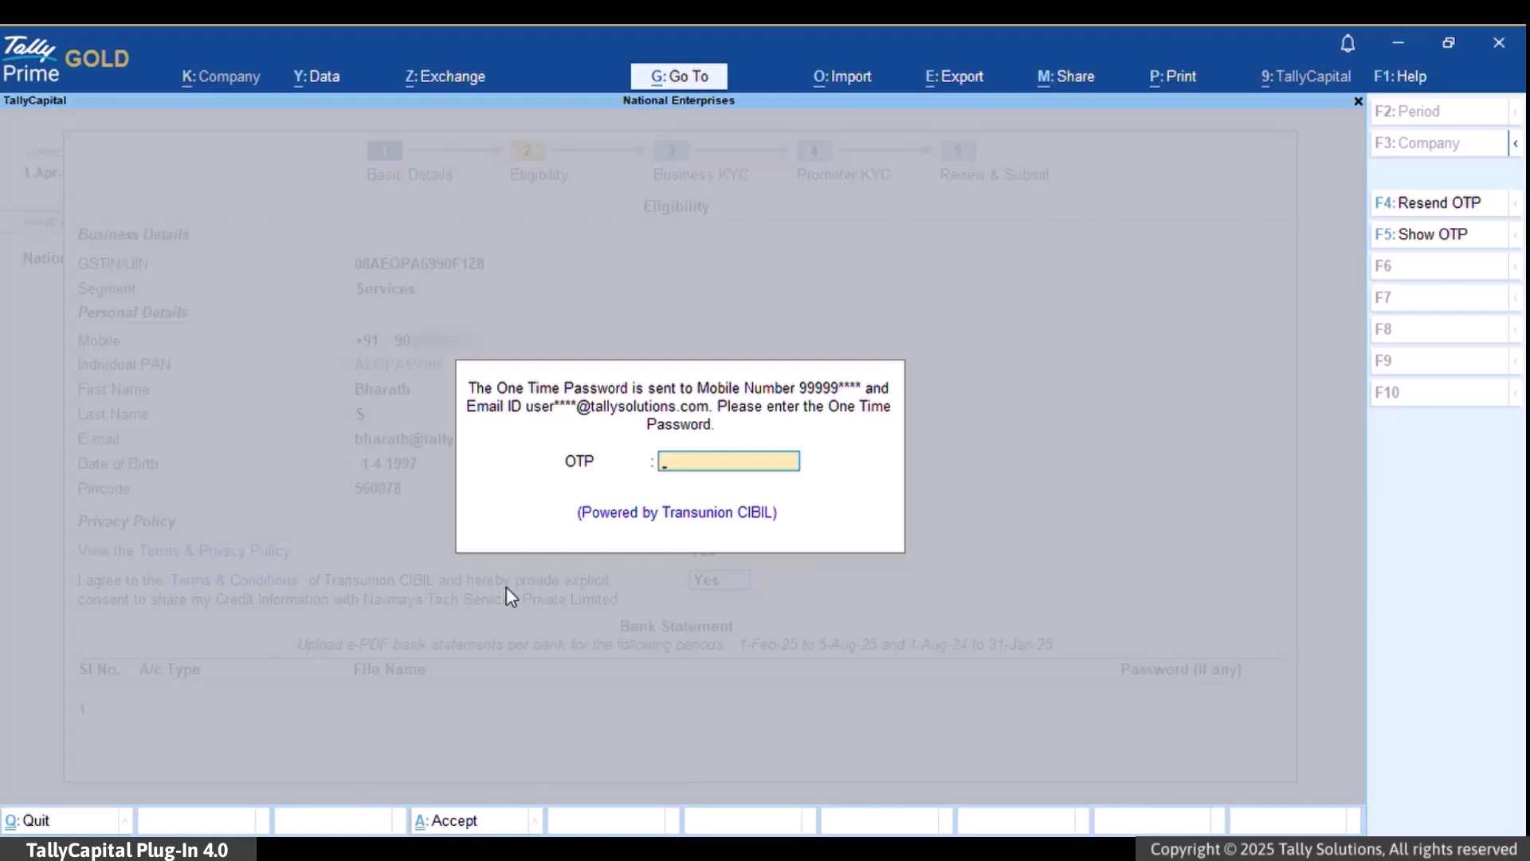
# - Enter the CIBIL one-time password to verify the applicant's details
pyautogui.write('****')
pyautogui.press('Return')
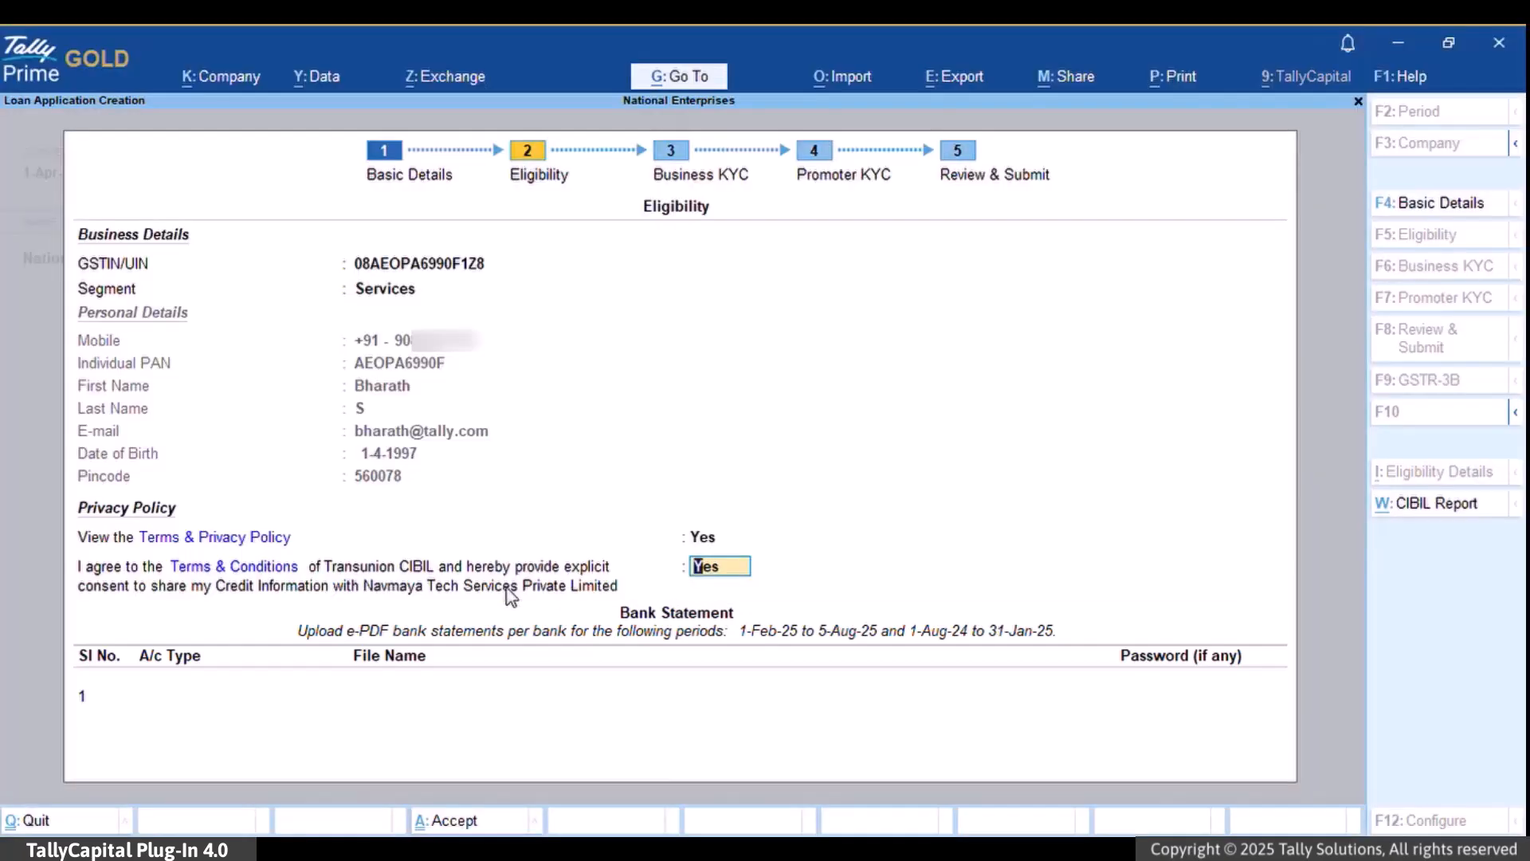
# - Set the account type to Current and browse to the pasted statements folder path
pyautogui.press('Return')
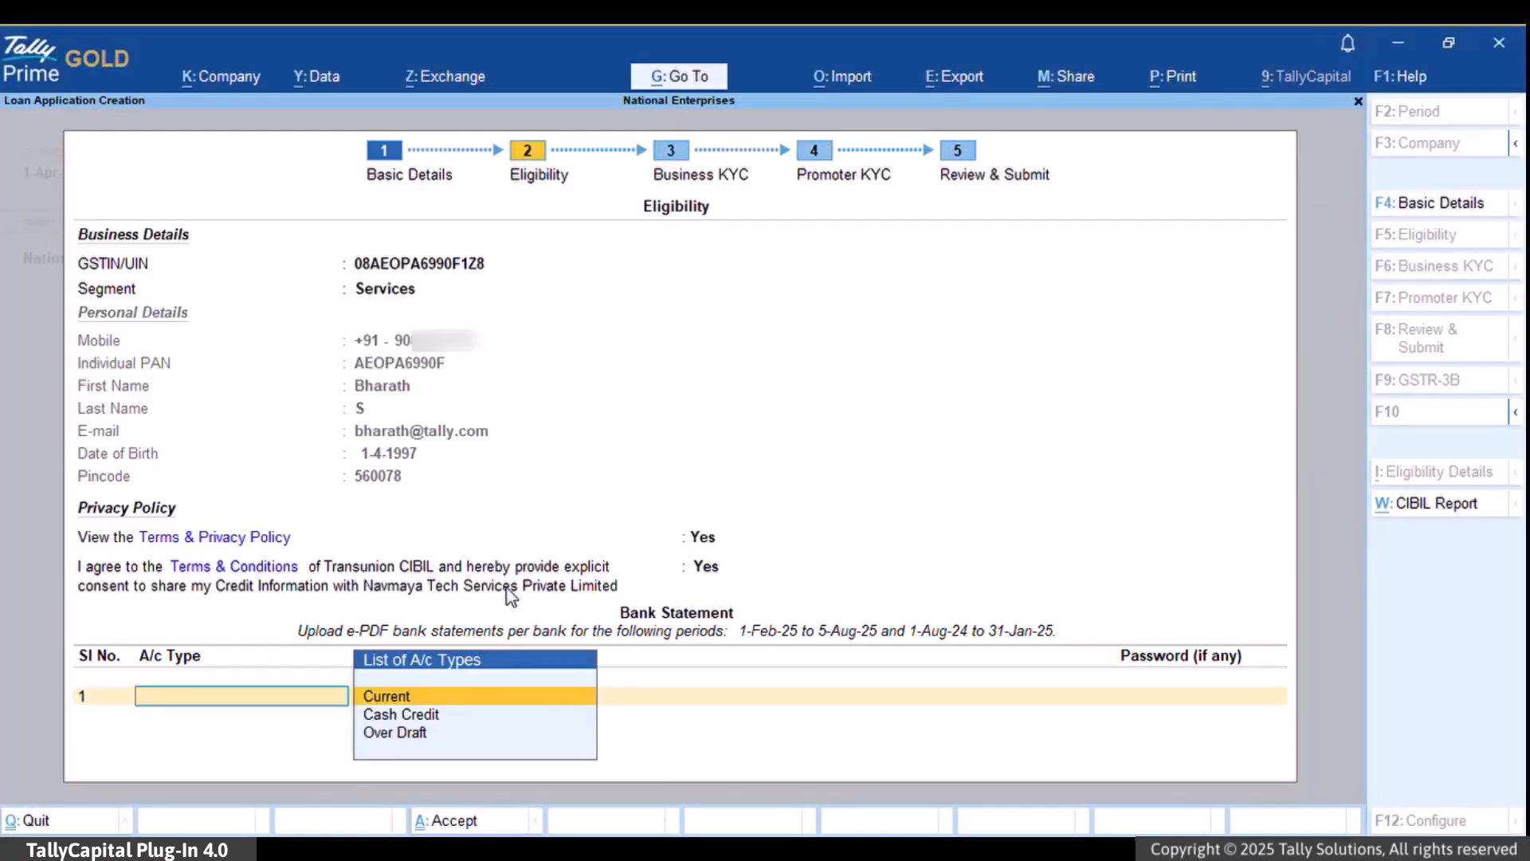
pyautogui.press('Return')
pyautogui.press('Up')
pyautogui.press('Return')
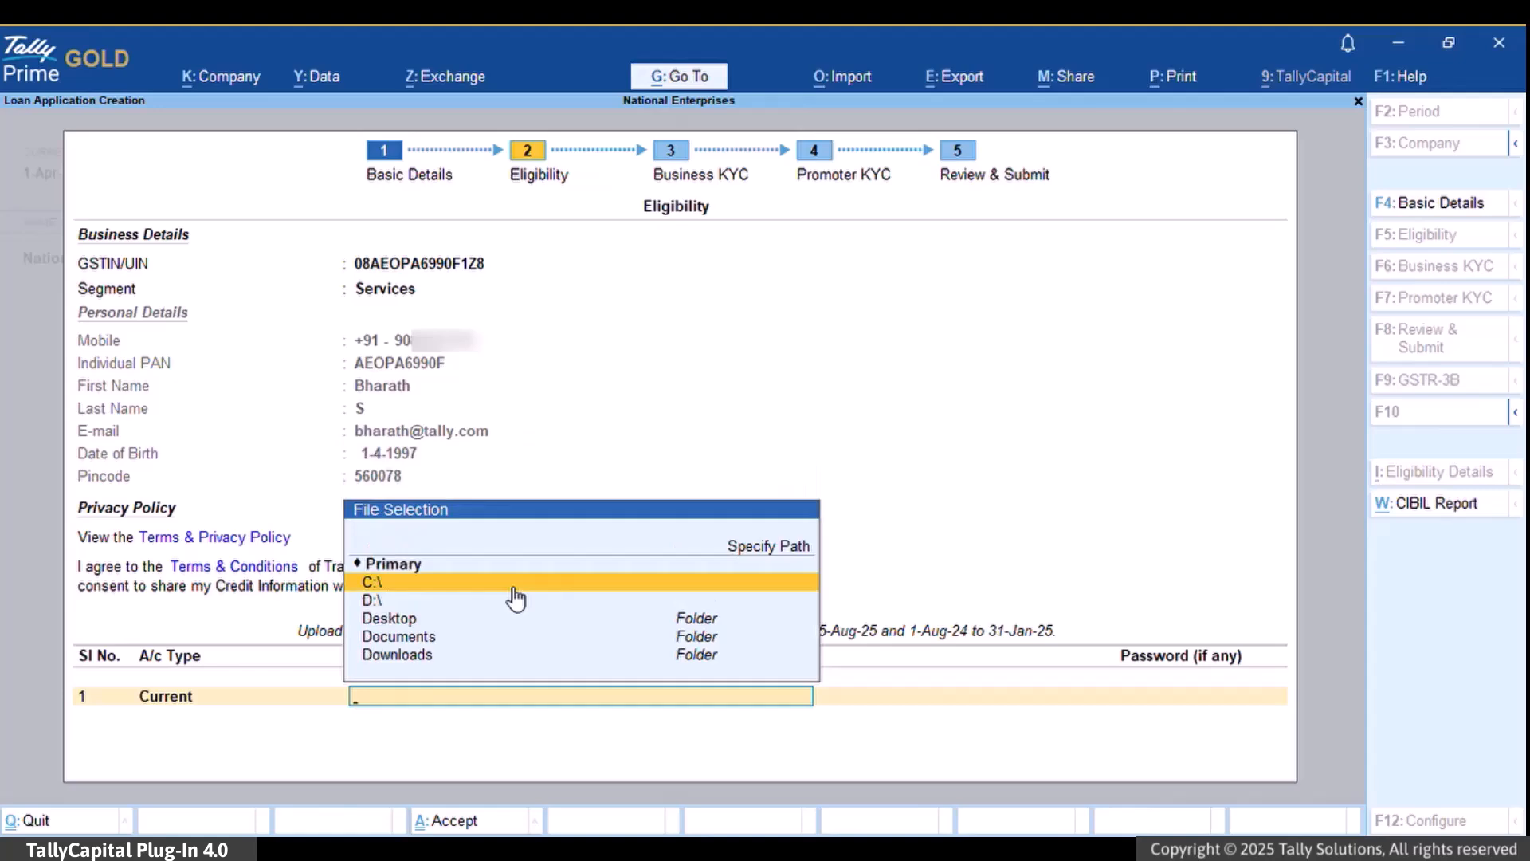
pyautogui.press('Up')
pyautogui.press('Return')
pyautogui.write('D:\\OneDrive - Tally Solutions Pvt. Ltd\\Desktop\\Financial Services\\Release TCPs\\R.1.3\\Documents')
pyautogui.press('Return')
# - Attach '1 june 24 to 1 june 25.pdf' without a password and accept to upload it
pyautogui.press('Down')
pyautogui.press('Down')
pyautogui.press('Down')
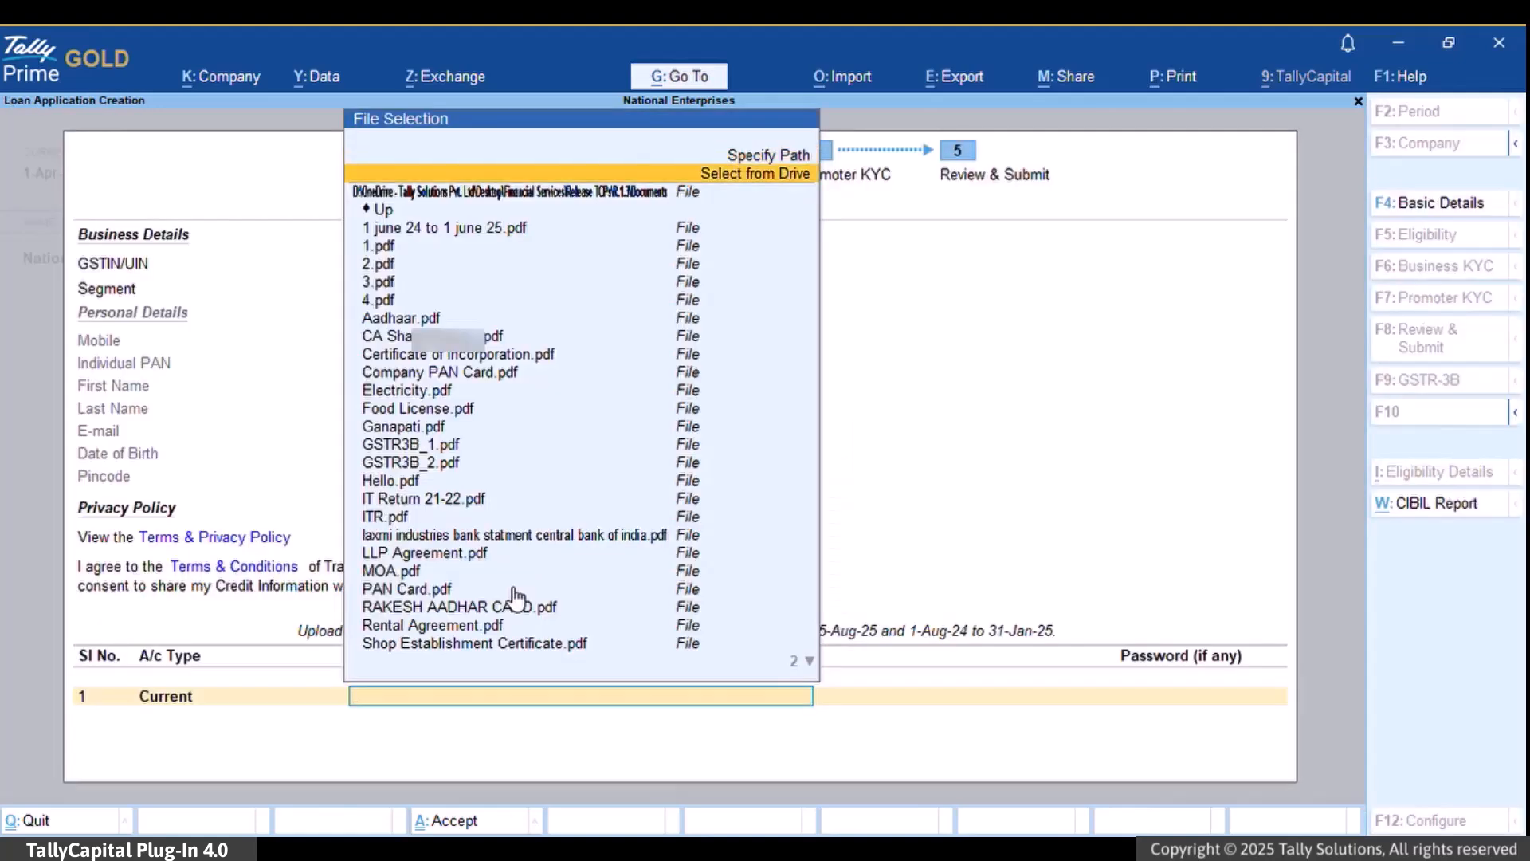
pyautogui.press('Return')
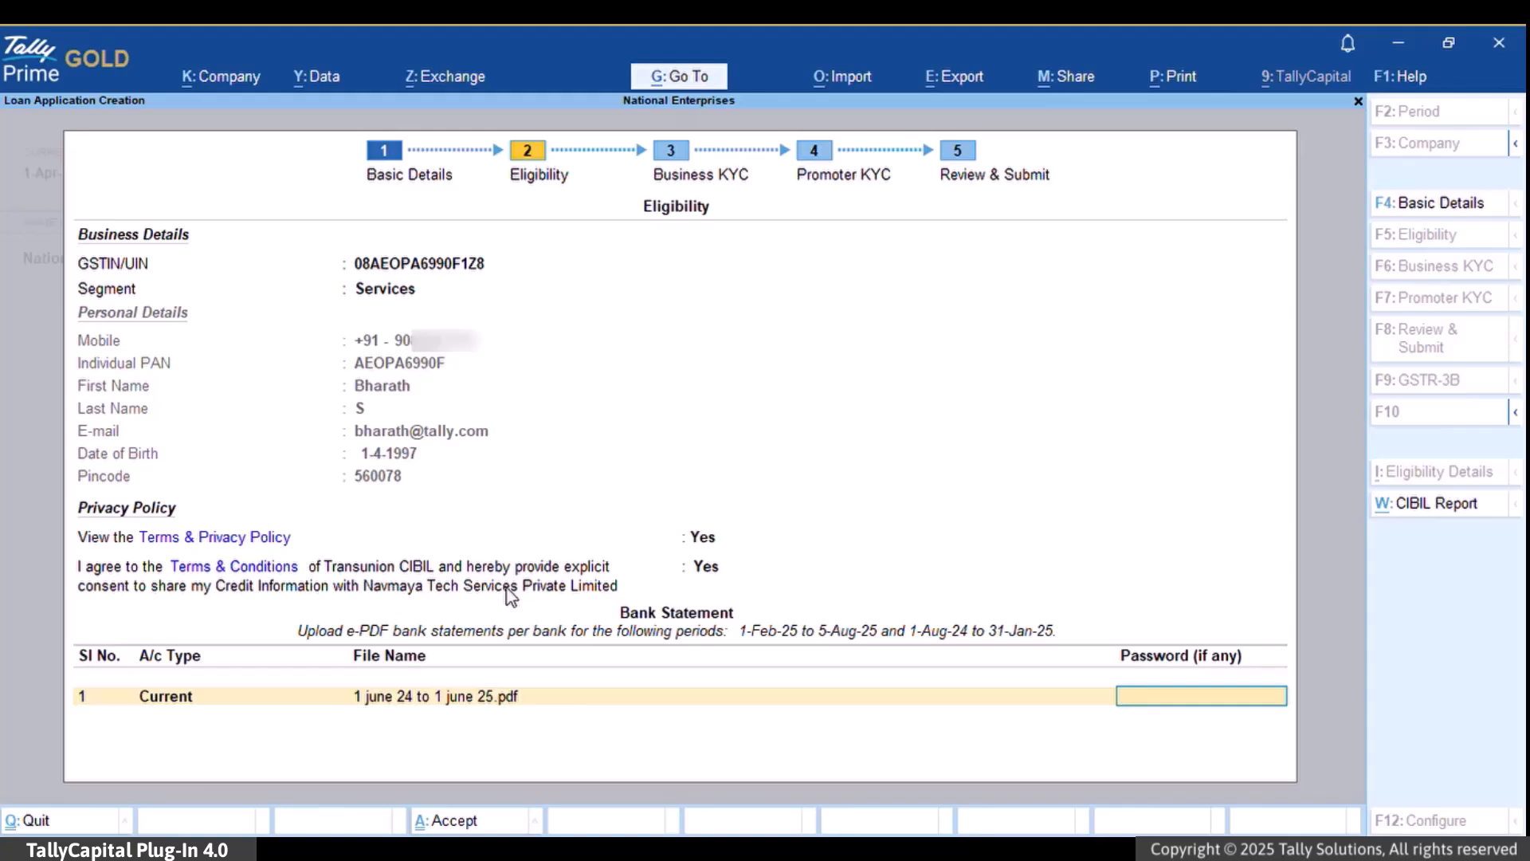
pyautogui.press('Return')
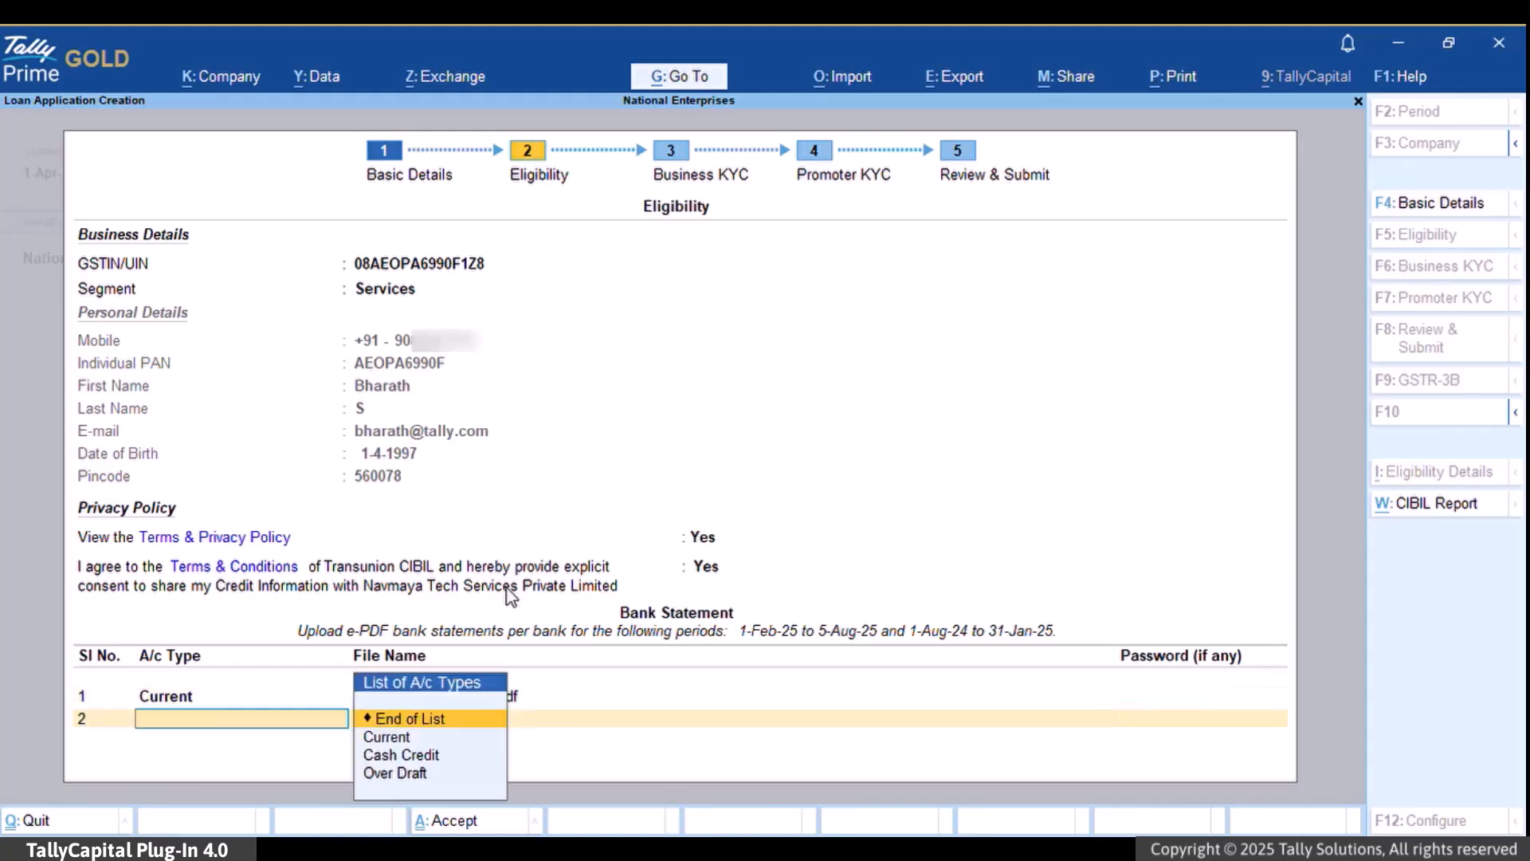
pyautogui.press('Return')
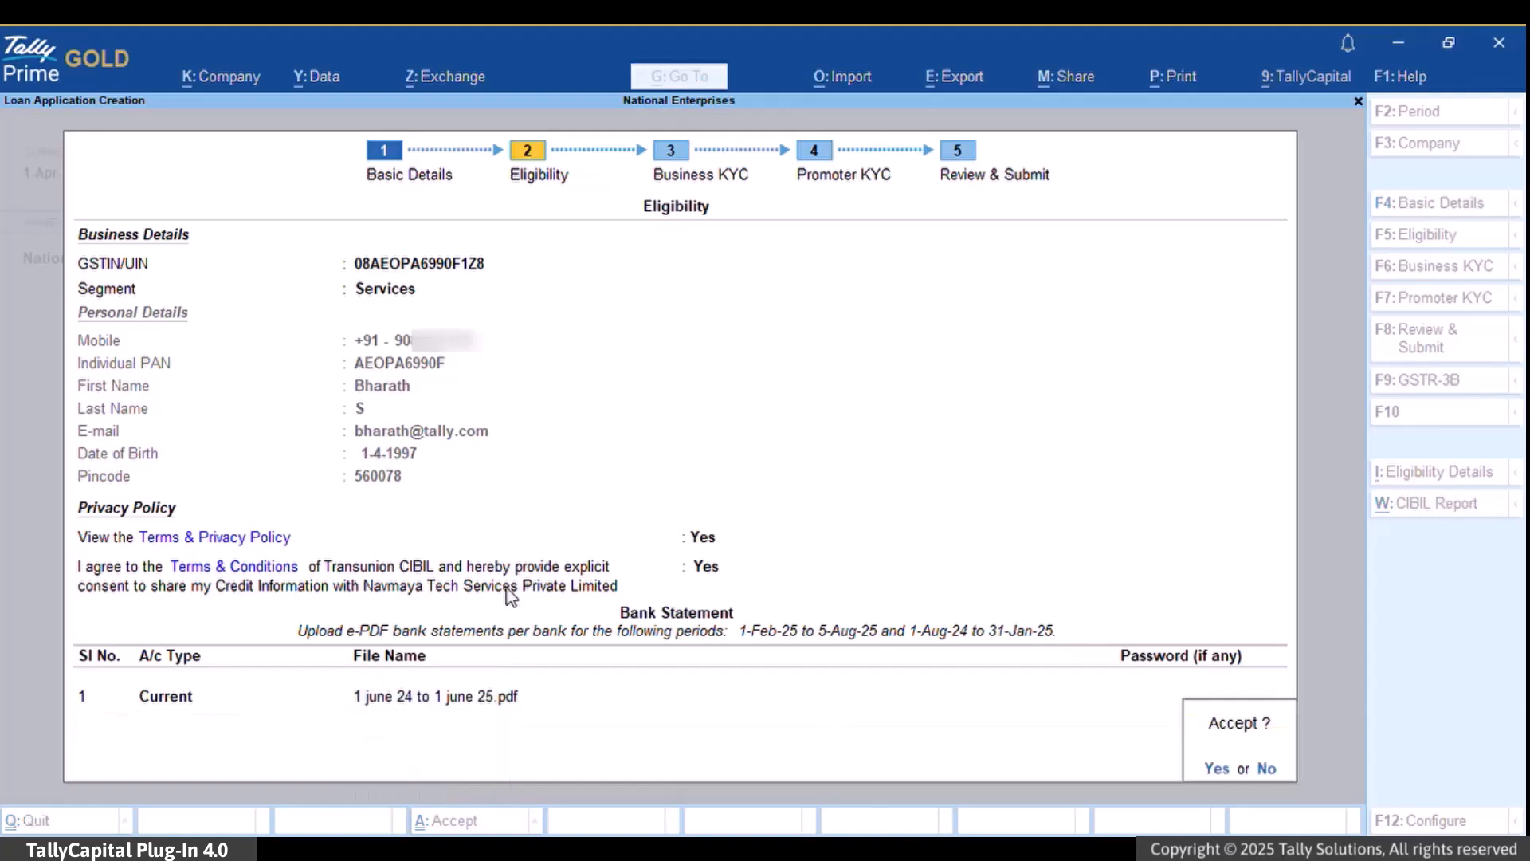
pyautogui.press('Return')
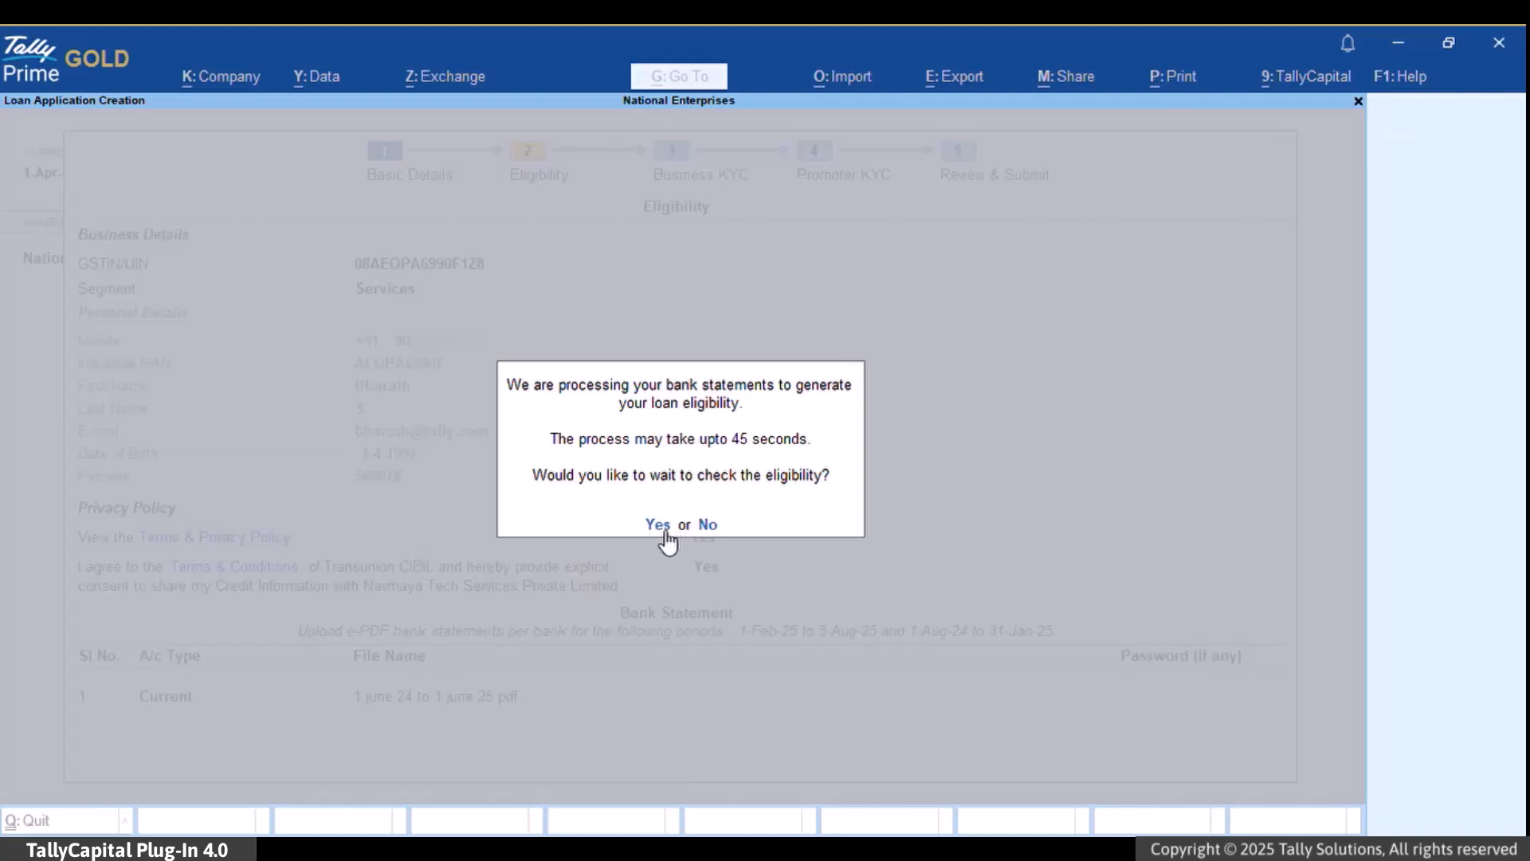
# - Skip waiting for the eligibility processing and continue to Business KYC
pyautogui.click(709, 526)
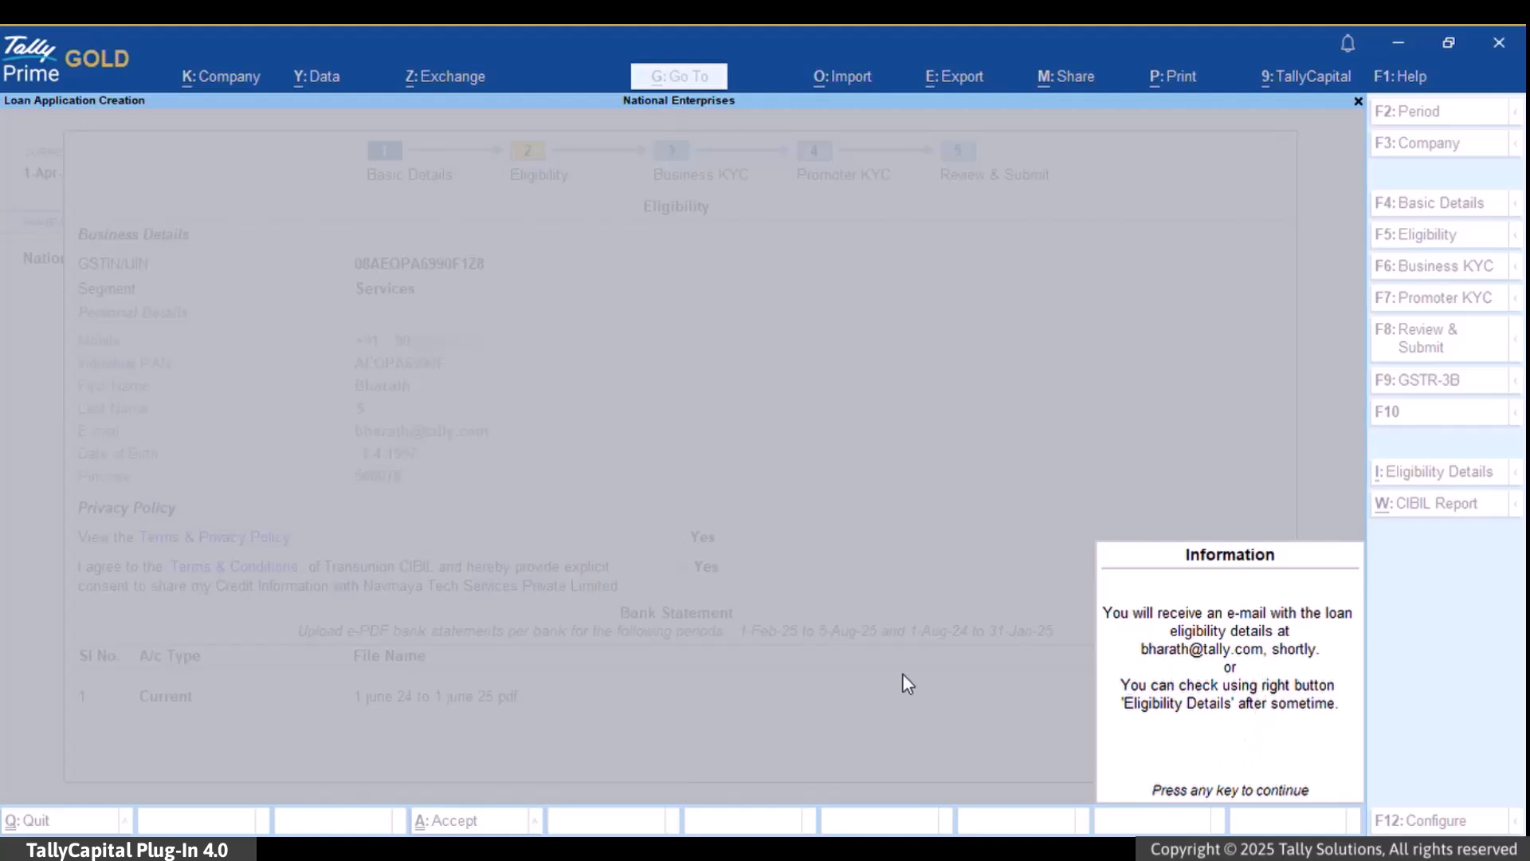
pyautogui.press('Return')
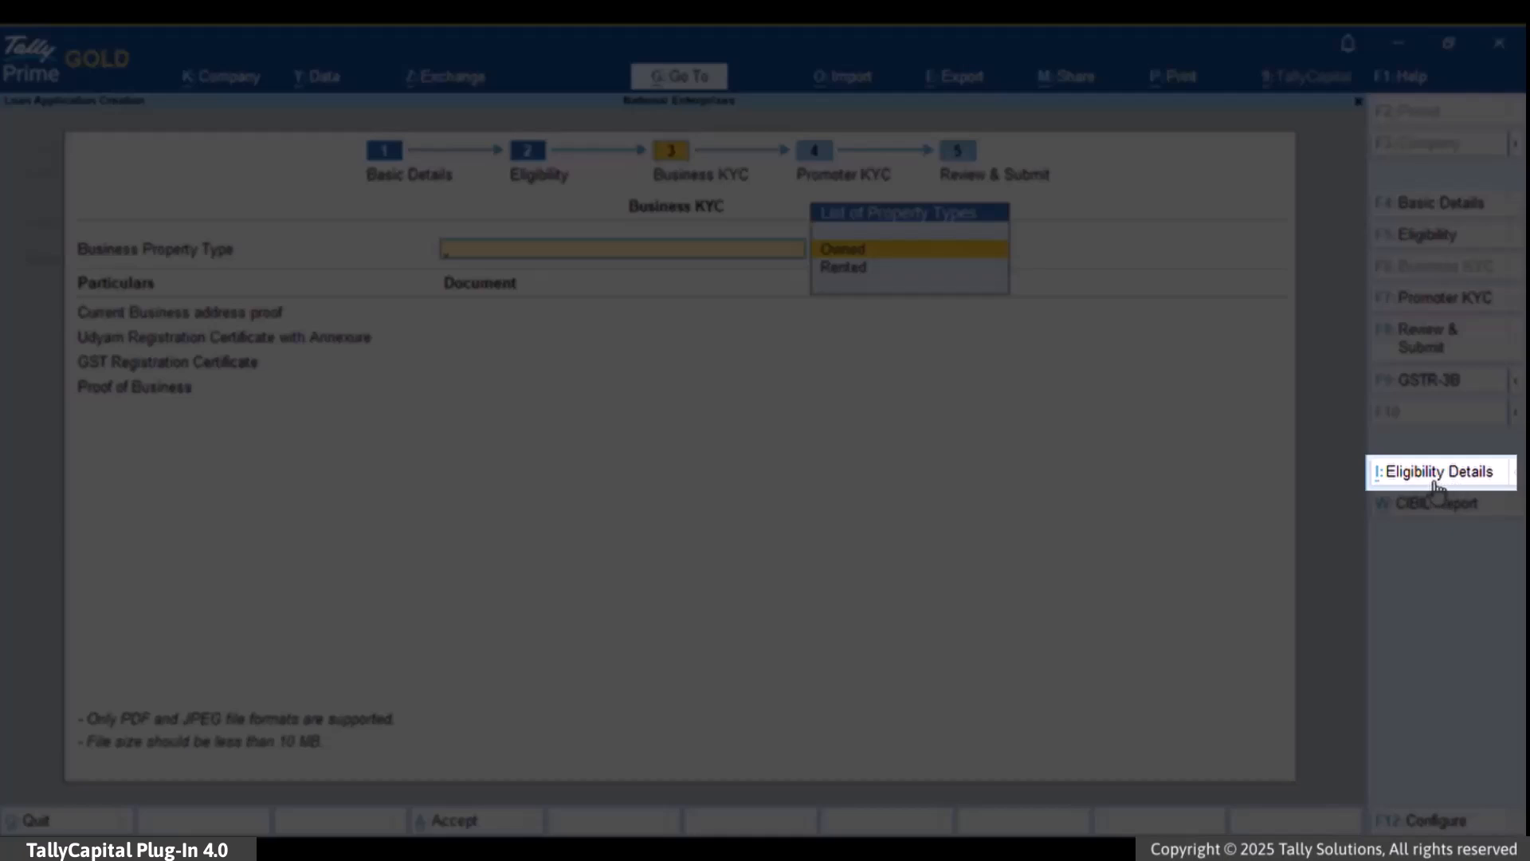
# - Choose Bajaj Finserv's ₹6,02,000 offer from Eligibility Details and proceed with it
pyautogui.click(1434, 481)
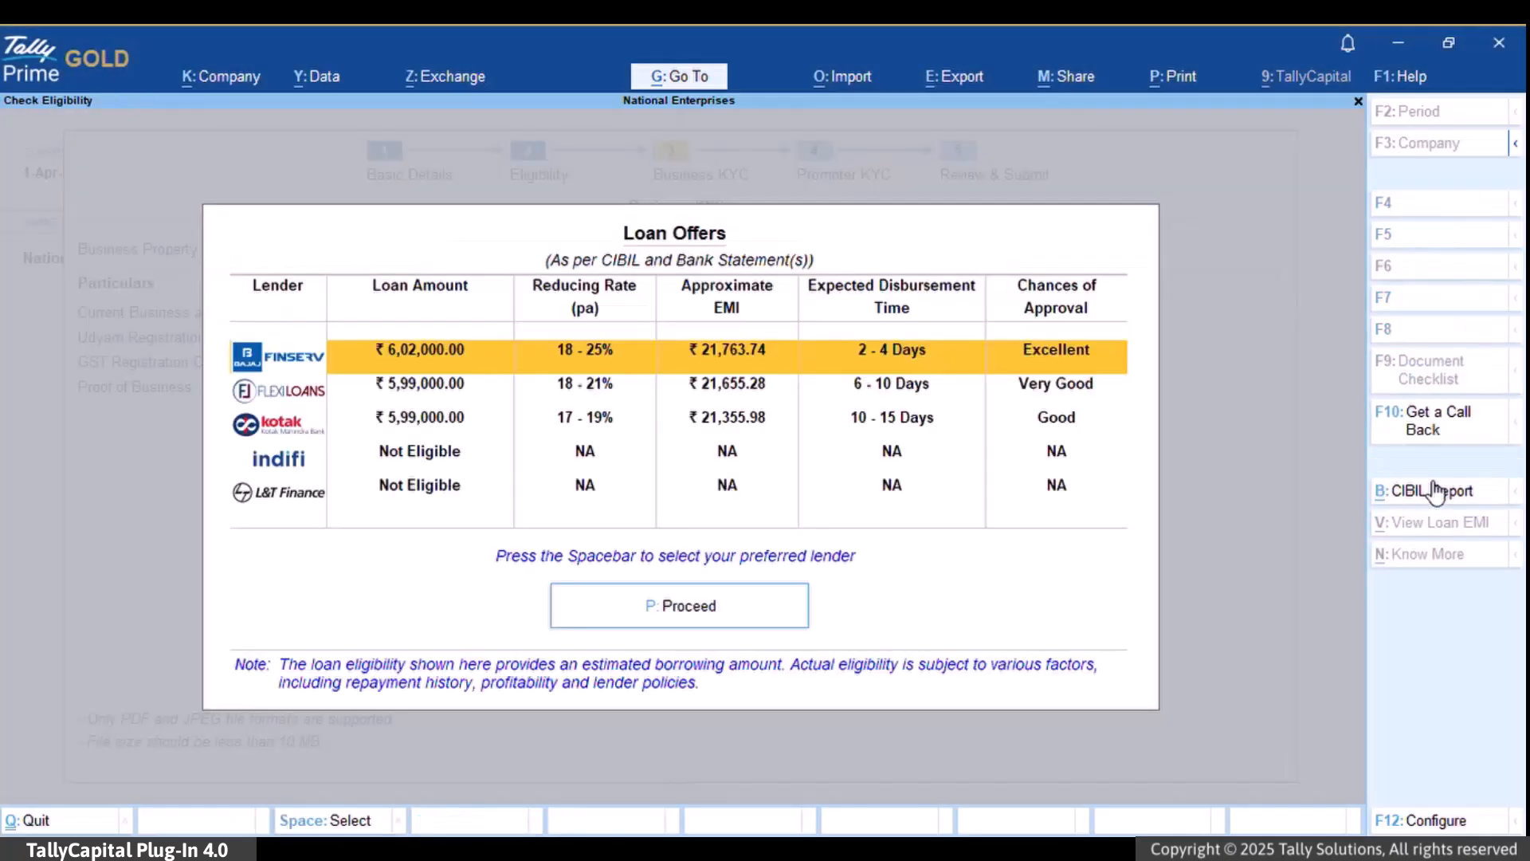
pyautogui.press('space')
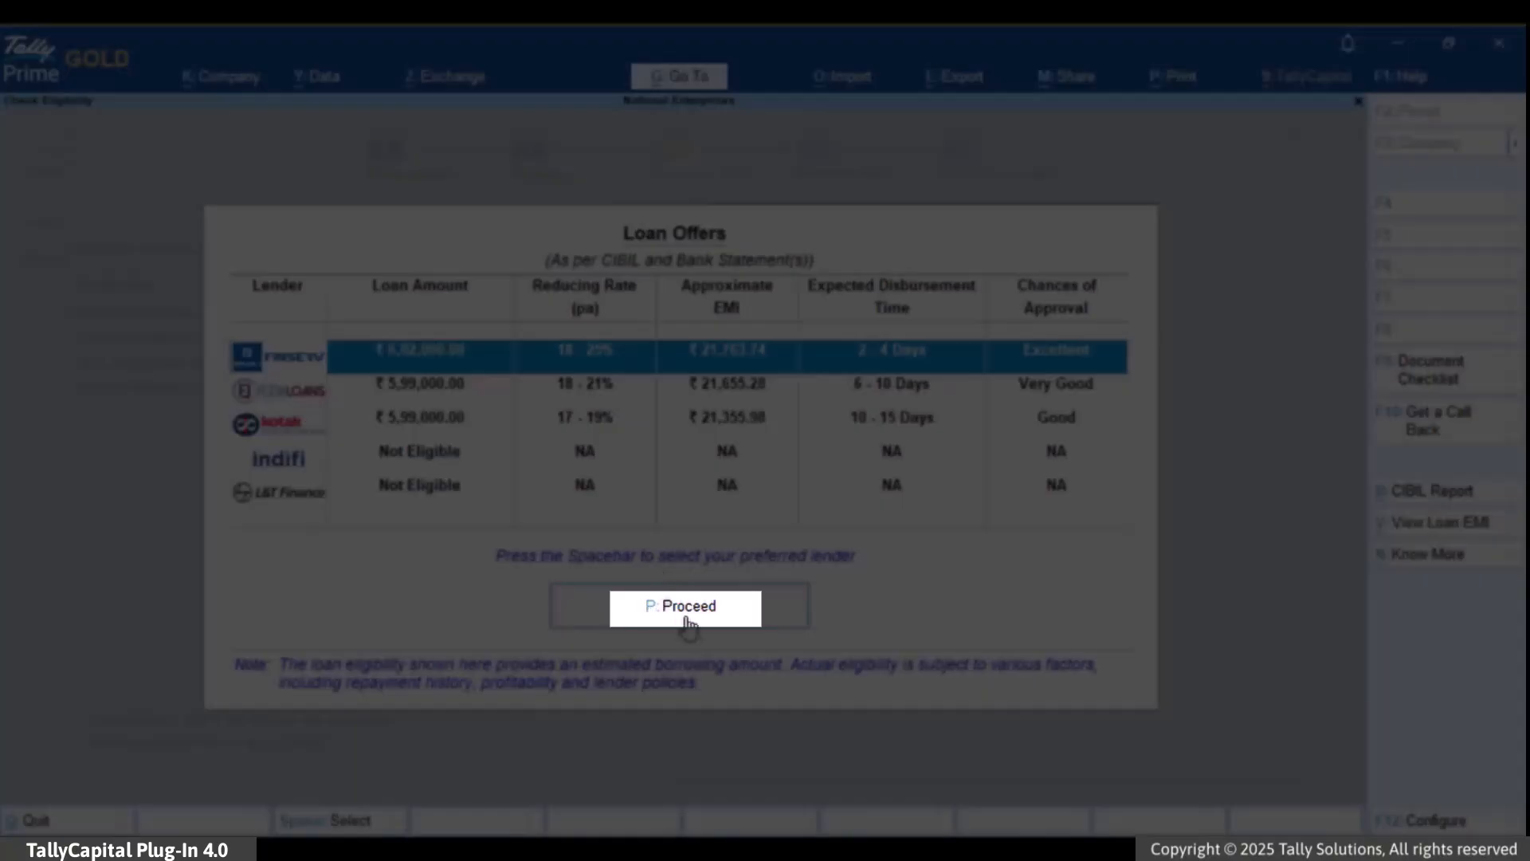
pyautogui.click(715, 622)
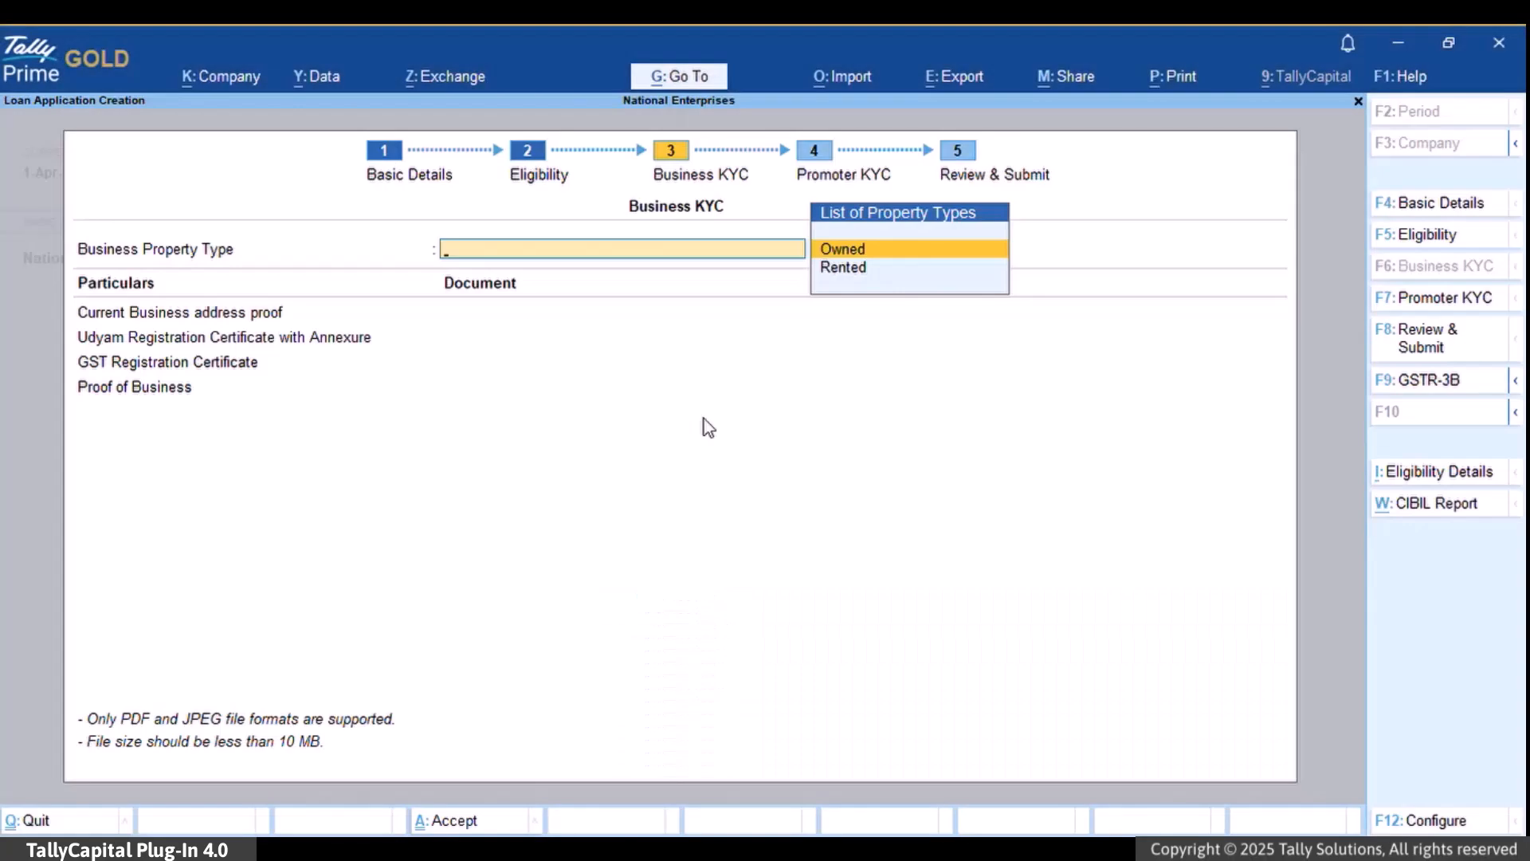
# - Set property type Owned, attach Electricity Bill (Electricity.pdf) and Udyam Registration Certificate (1.pdf)
pyautogui.press('Return')
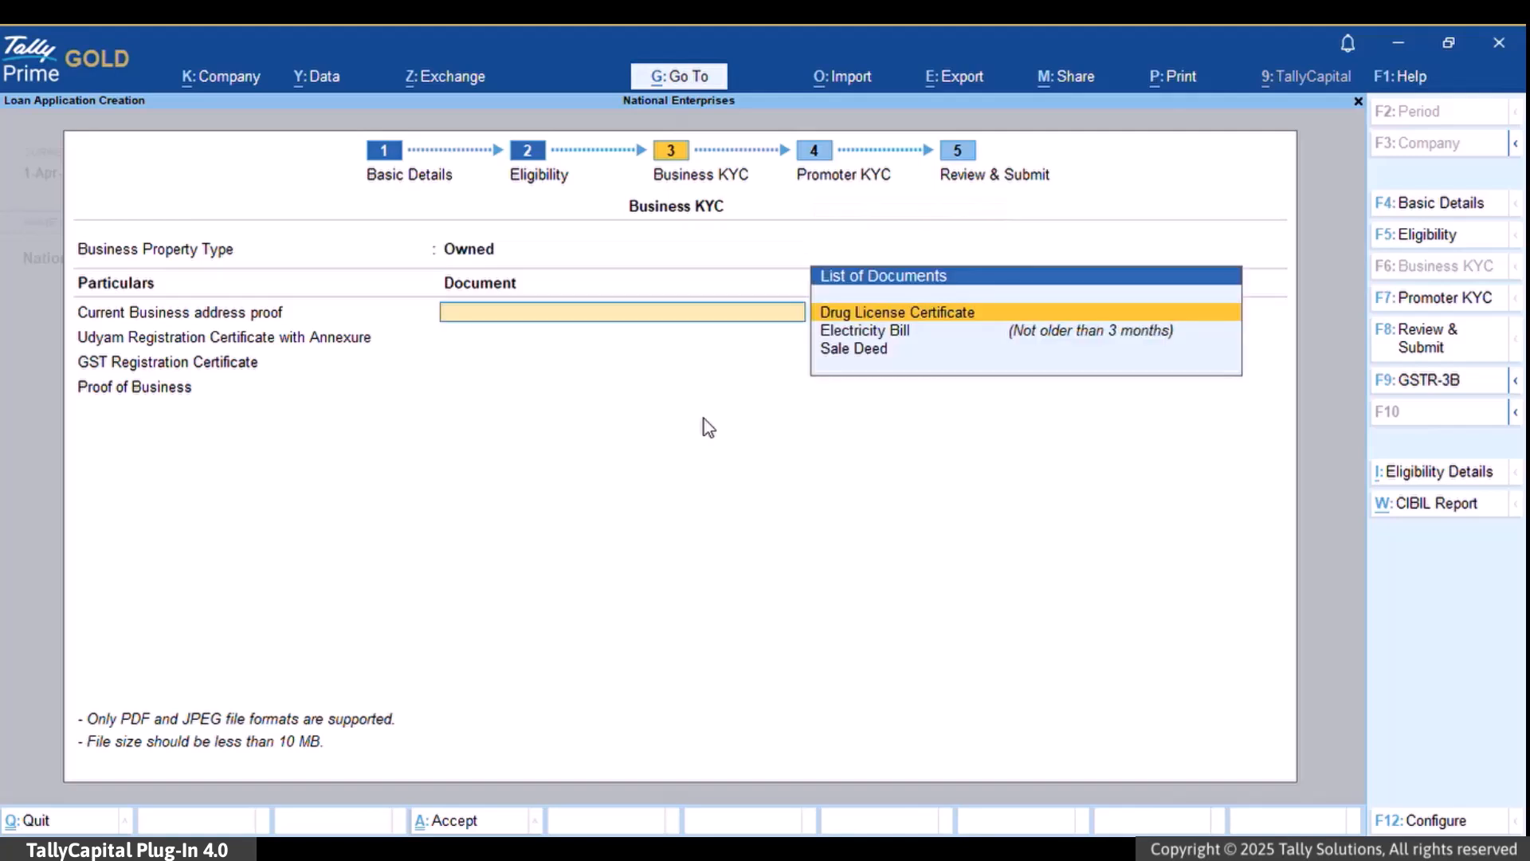
pyautogui.press('Down')
pyautogui.press('Return')
pyautogui.write('ele')
pyautogui.press('Return')
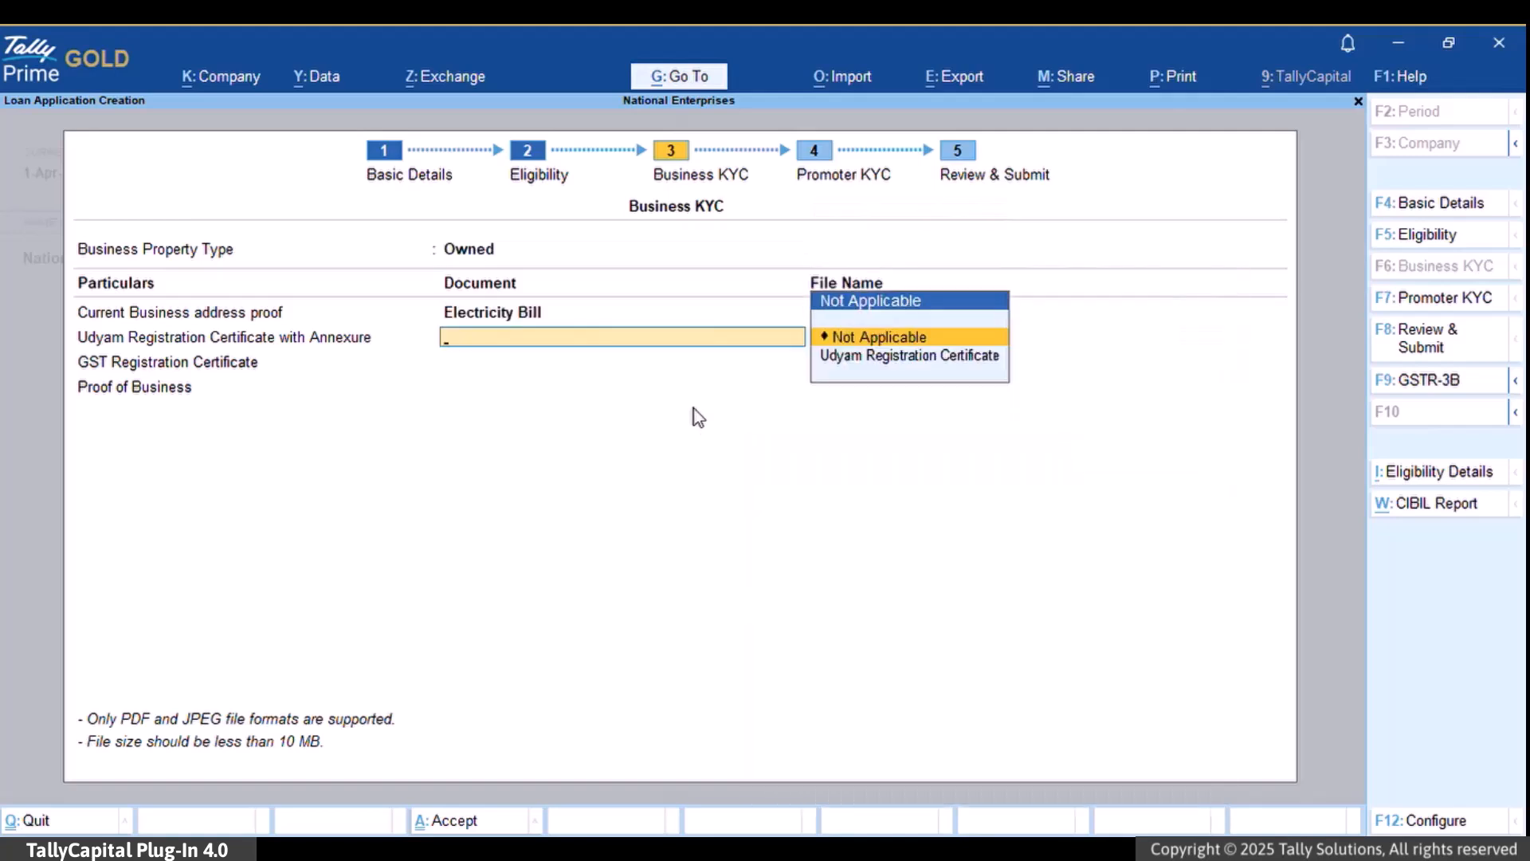
pyautogui.press('Down')
pyautogui.press('Return')
pyautogui.press('Down')
pyautogui.press('Down')
pyautogui.press('Down')
pyautogui.press('Return')
# - Attach GST Registration Certificate (GSTR3B_1.pdf) and Food License Certificate (Food License.pdf), then accept
pyautogui.press('Down')
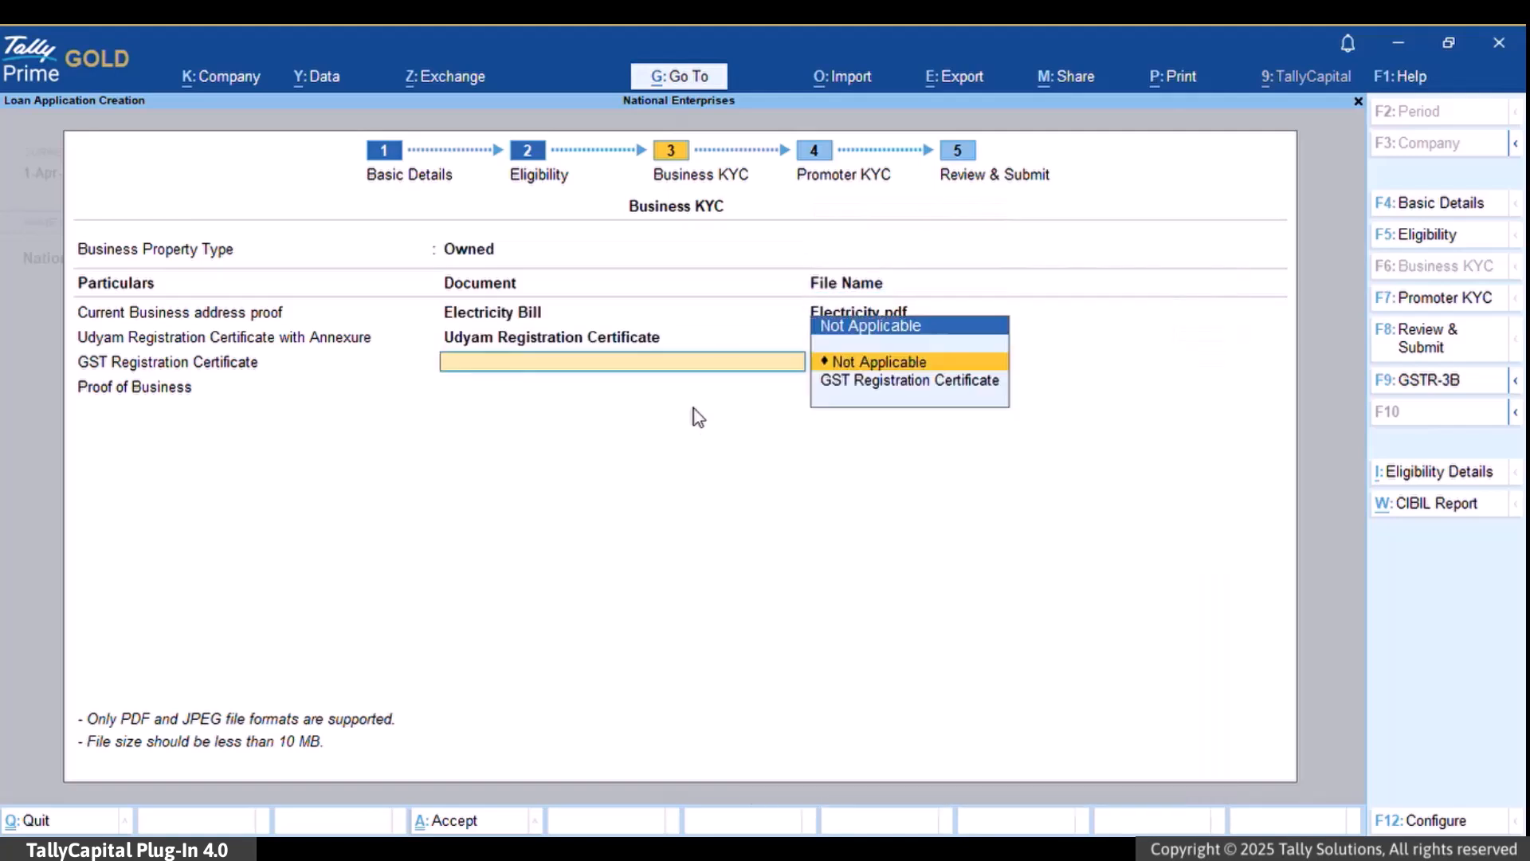
pyautogui.press('Return')
pyautogui.write('gst')
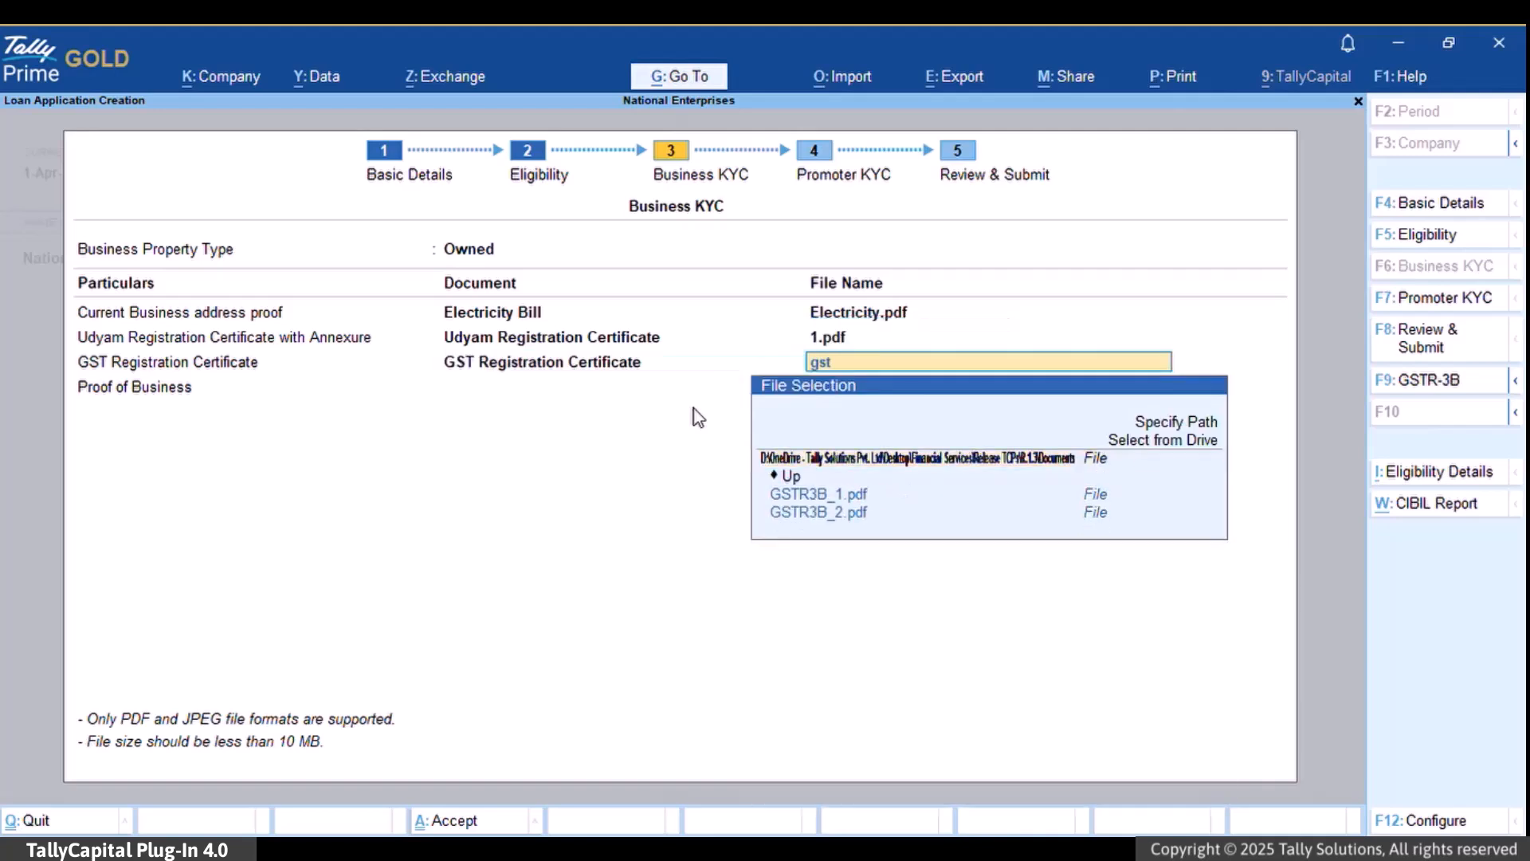
pyautogui.press('Return')
pyautogui.press('Down')
pyautogui.press('Return')
pyautogui.write('food')
pyautogui.press('Return')
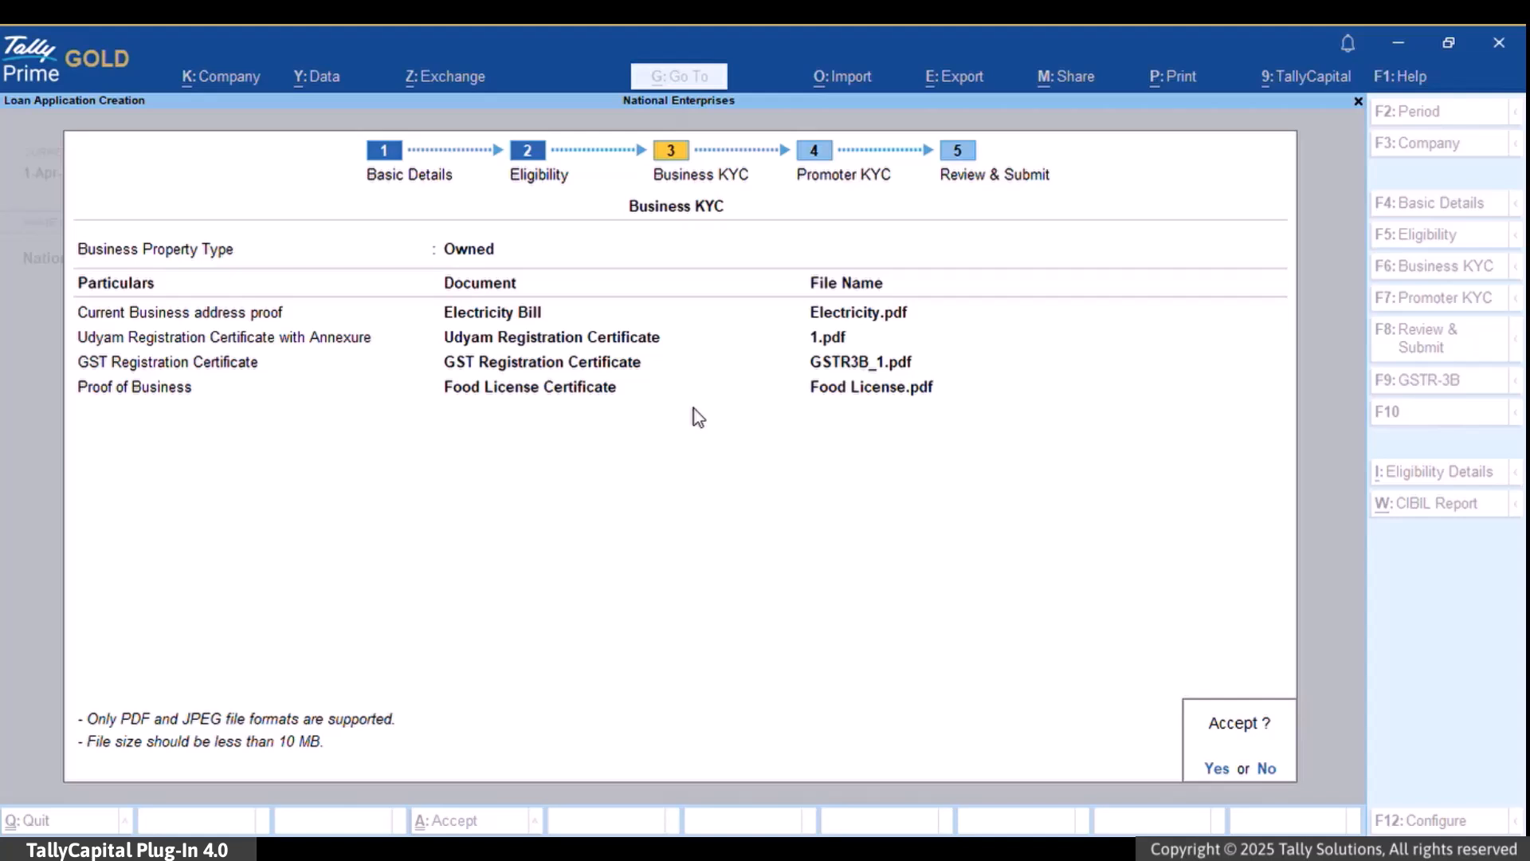
pyautogui.press('y')
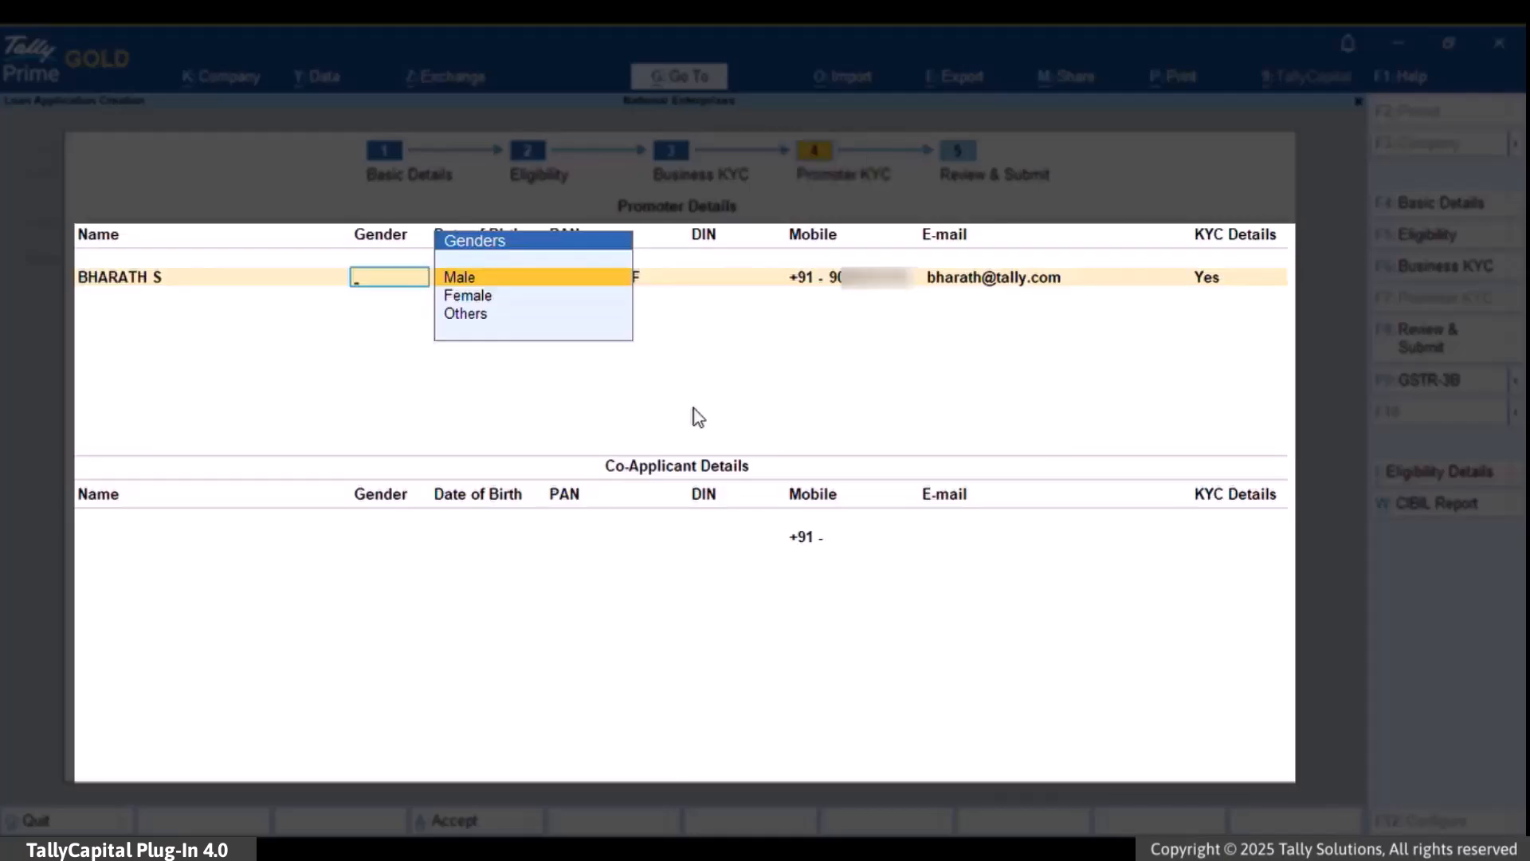
# - Set the promoter's gender to Male and open the KYC Details sub-form
pyautogui.press('Return')
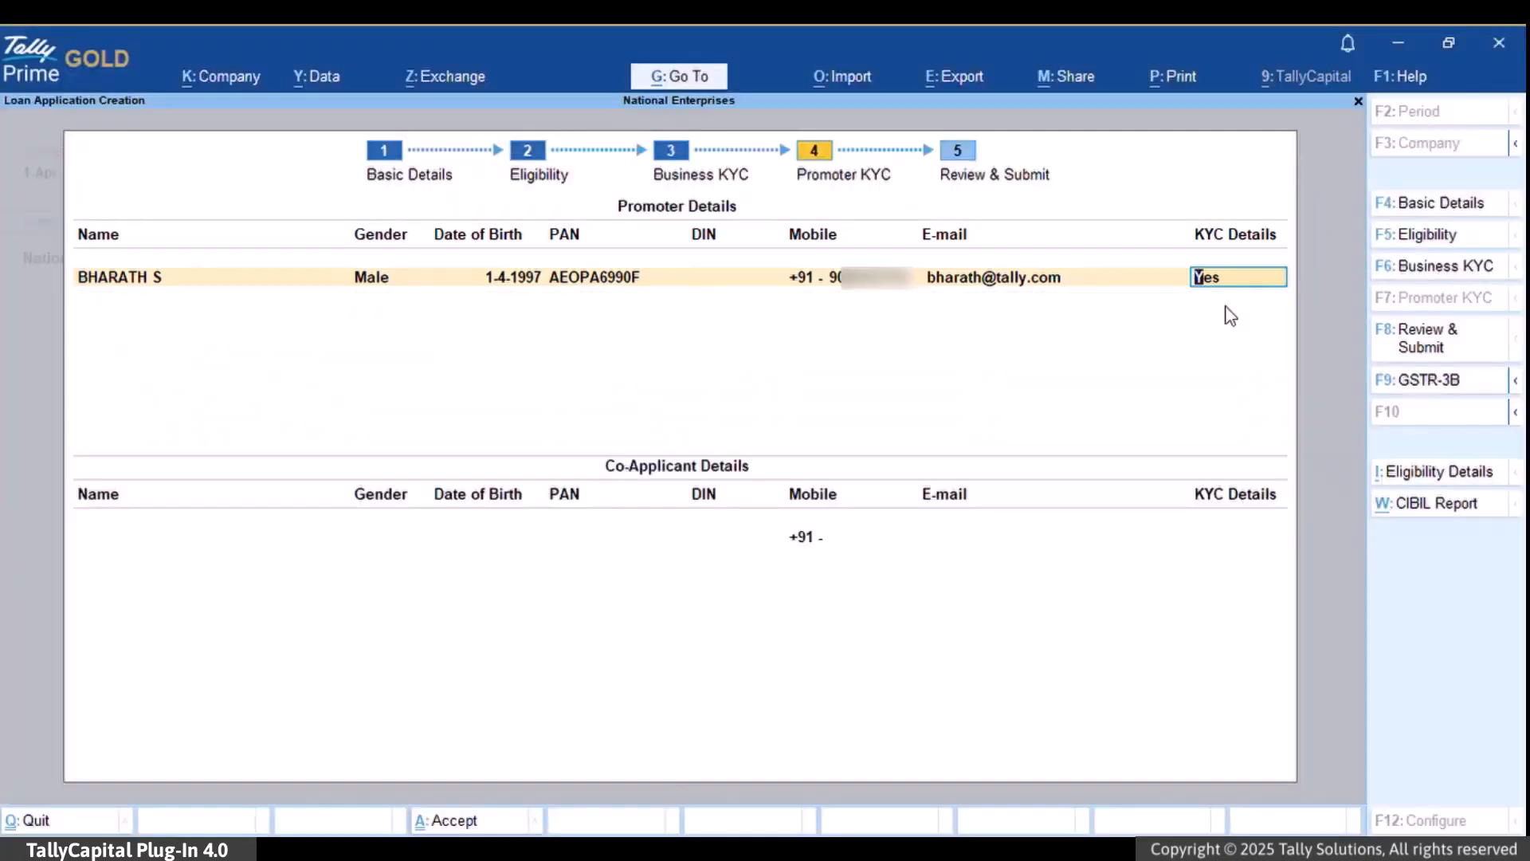
pyautogui.press('Return')
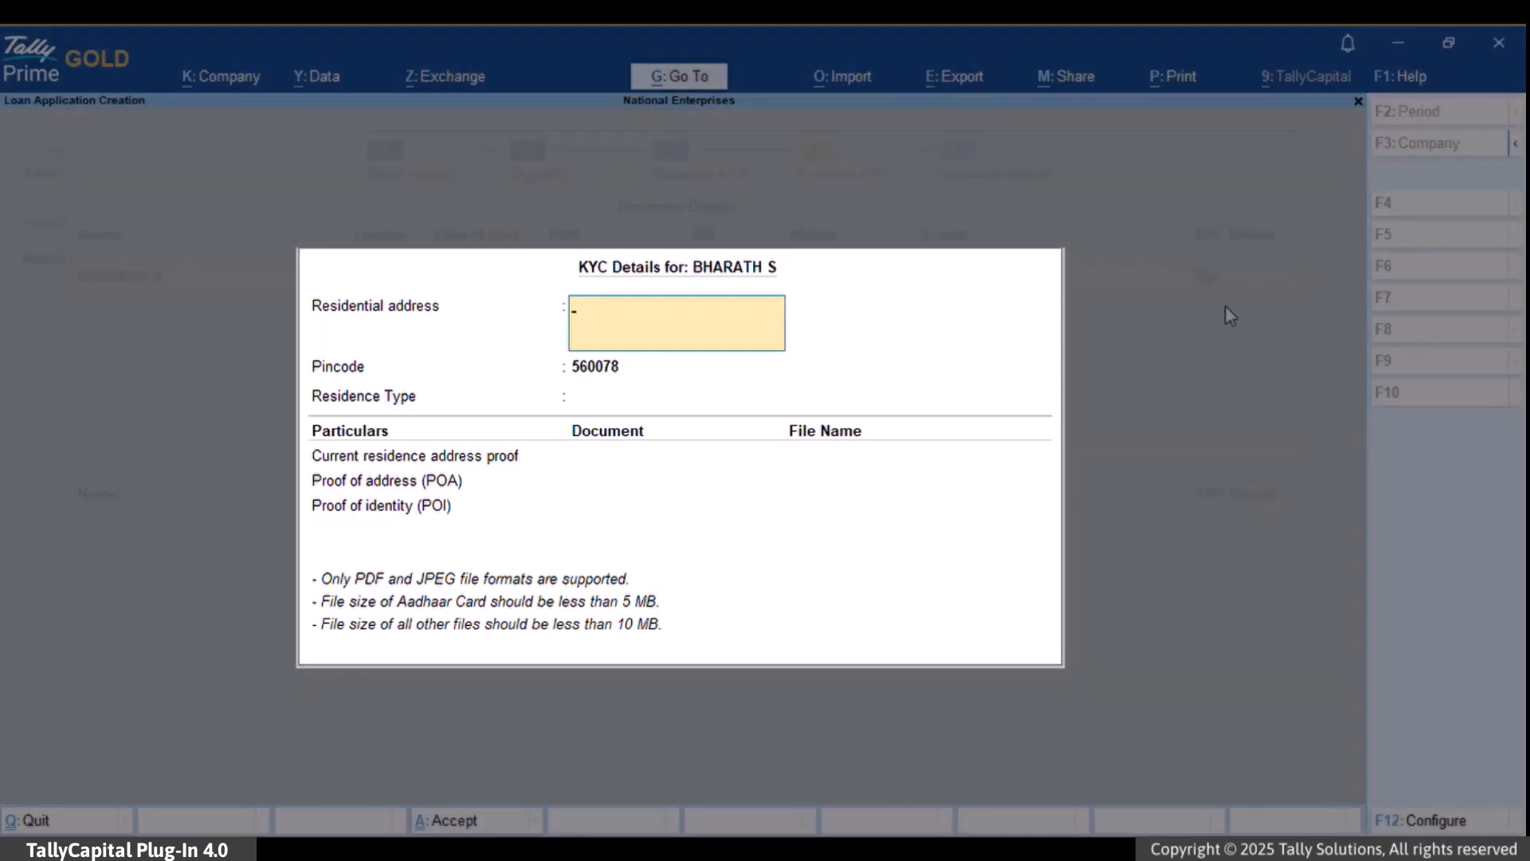
# - Enter the promoter's residential address, keep the pincode, and mark the residence as Owned
pyautogui.write('Bangalore, Karnataka')
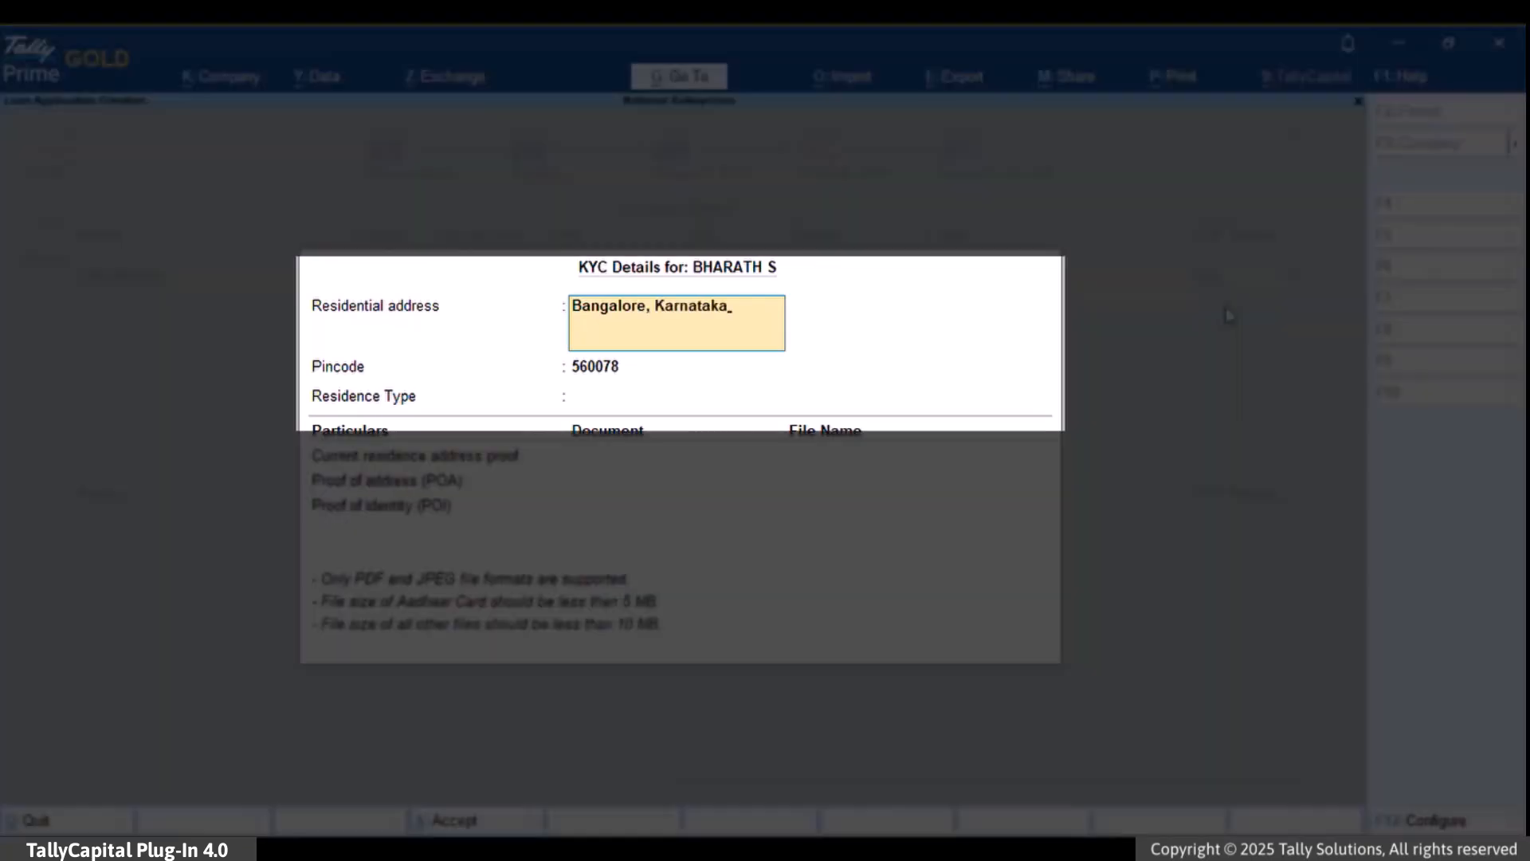
pyautogui.press('Return')
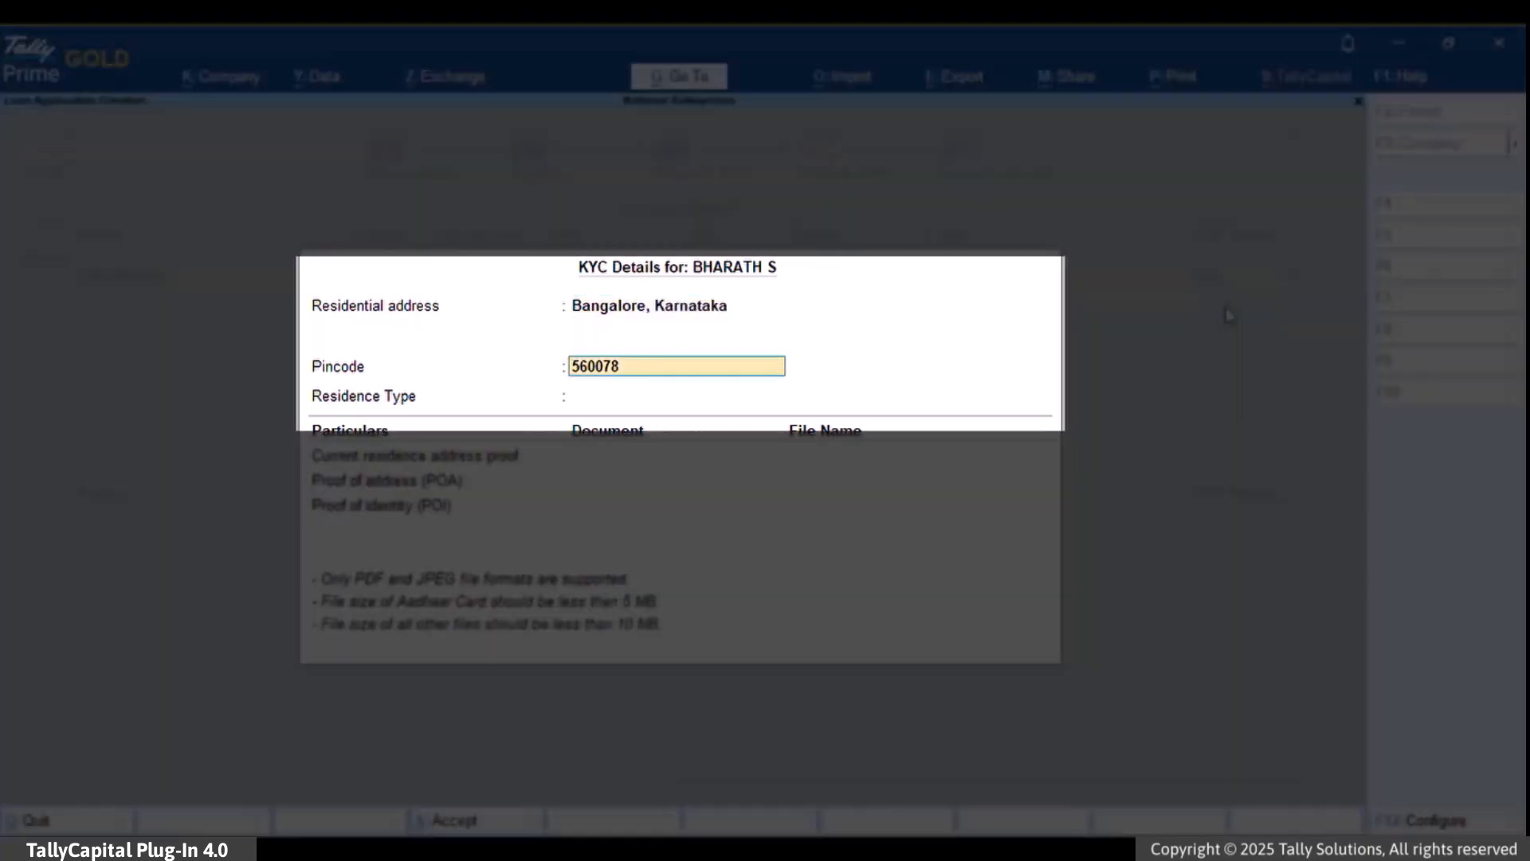
pyautogui.press('Return')
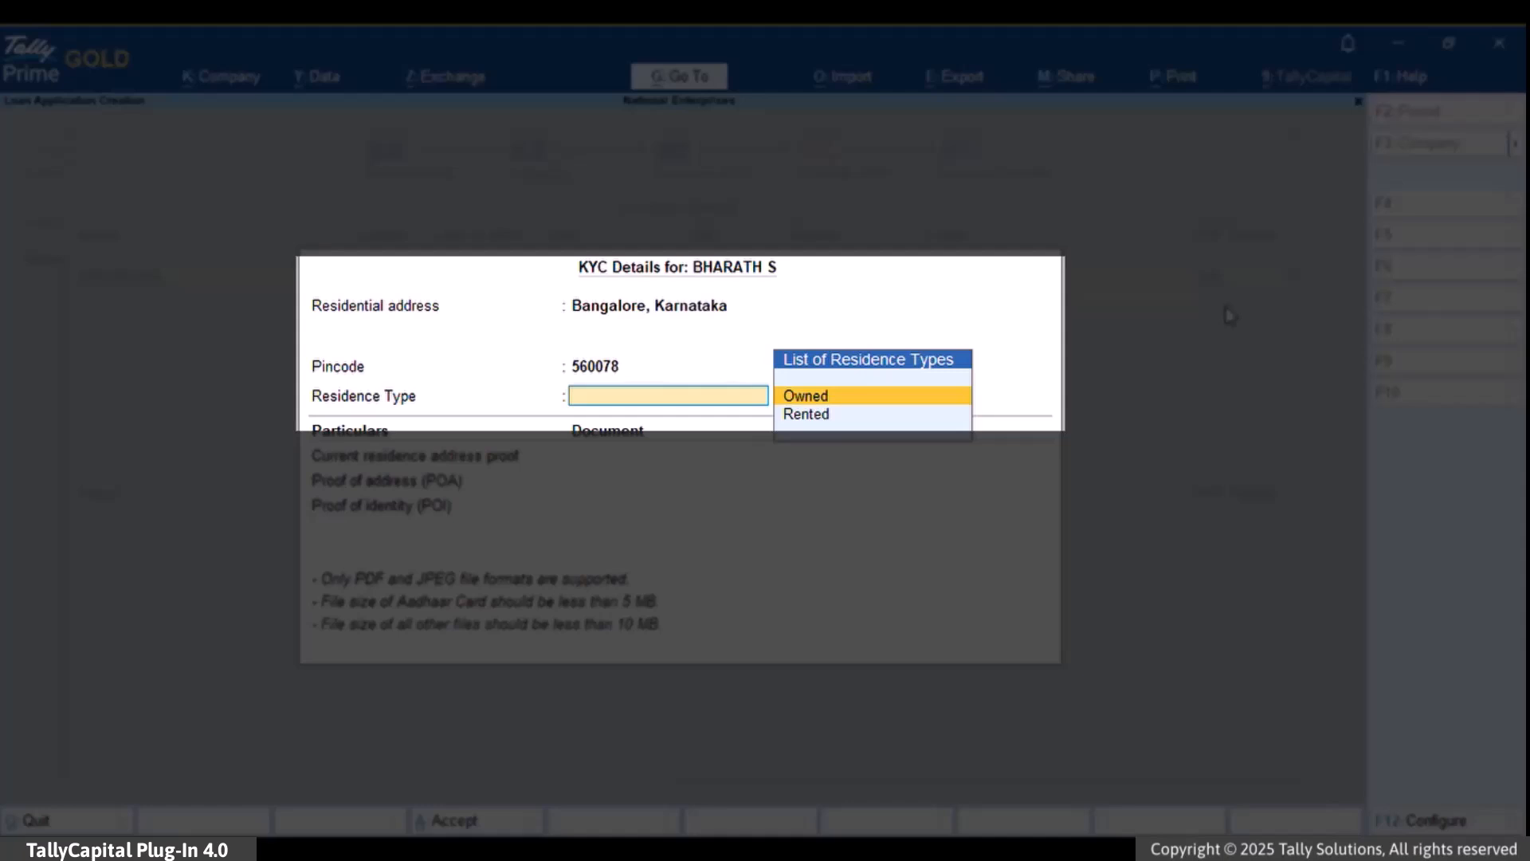
pyautogui.press('Return')
# - Attach Electricity Bill, Aadhaar Card (Aadhaar.pdf) and PAN Card (PAN Card.pdf) proofs and accept
pyautogui.press('Return')
pyautogui.write('el')
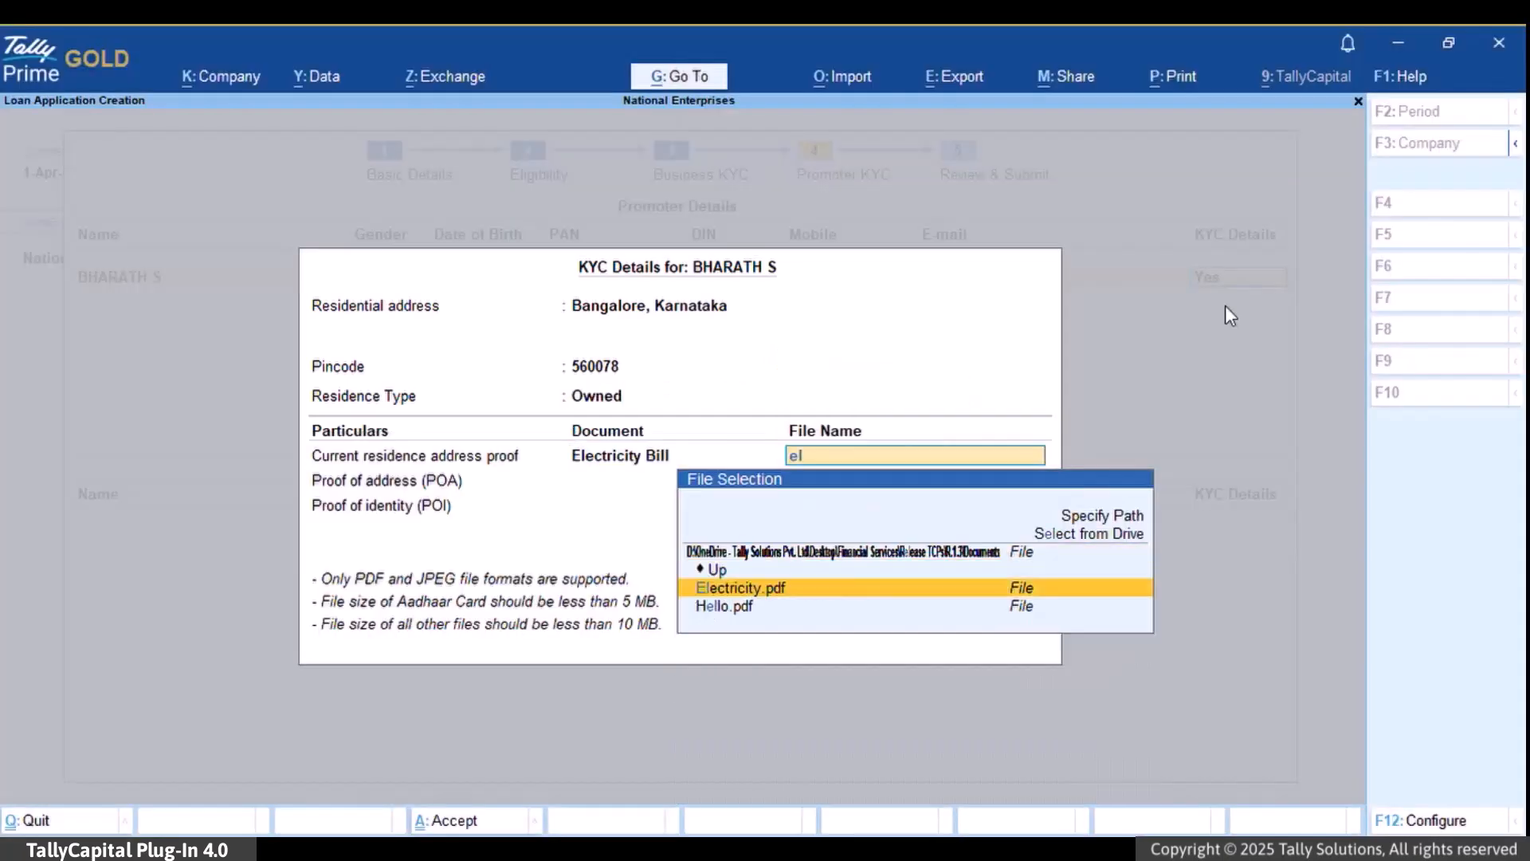
pyautogui.write('e')
pyautogui.press('Return')
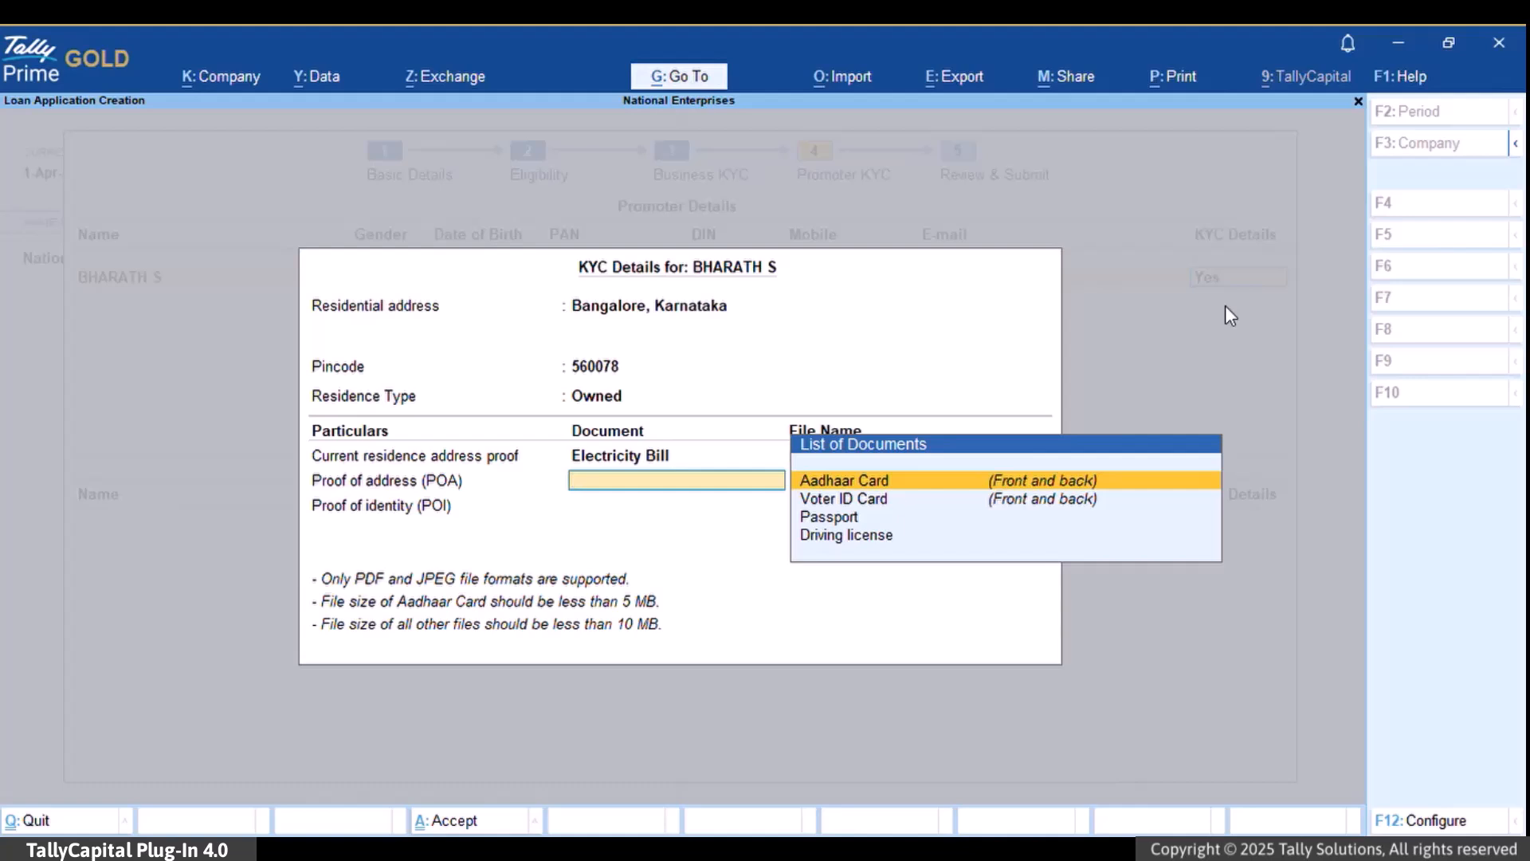
pyautogui.press('Return')
pyautogui.write('aa')
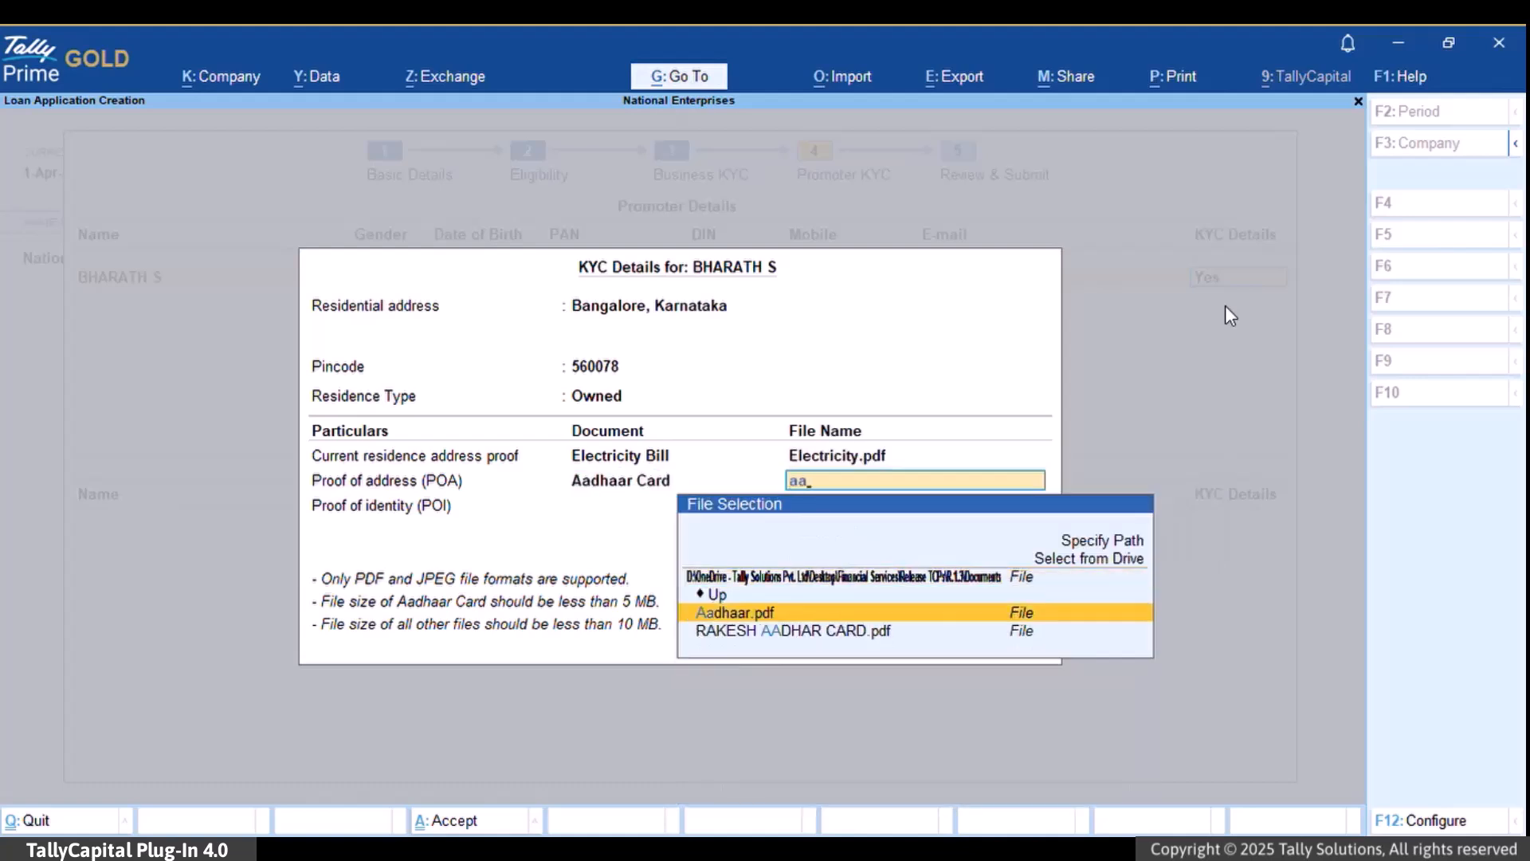
pyautogui.press('Return')
pyautogui.press('Return')
pyautogui.write('pan')
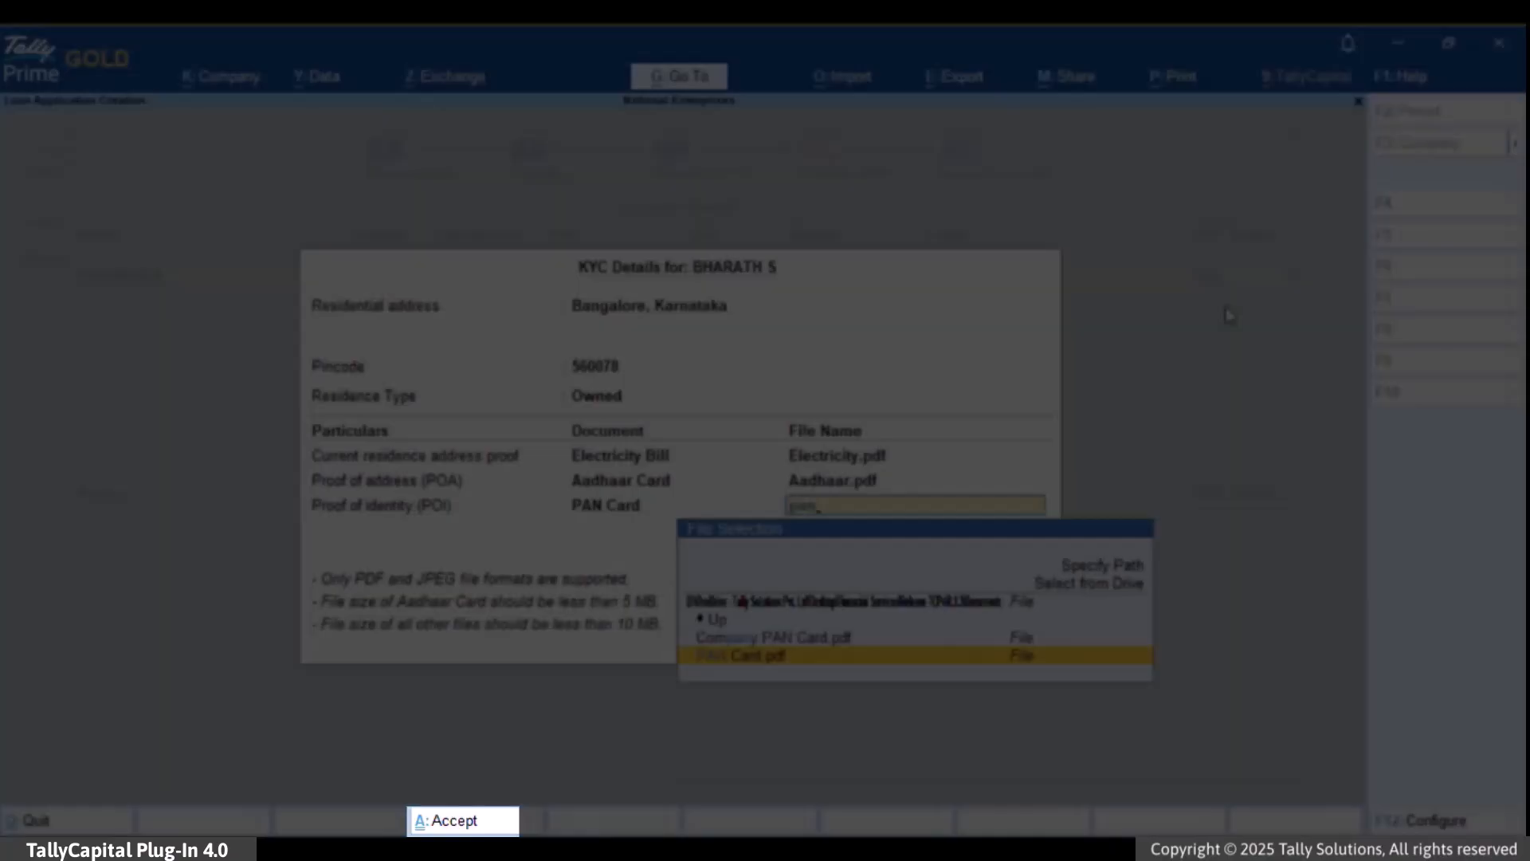
pyautogui.hotkey('ctrl', 'a')
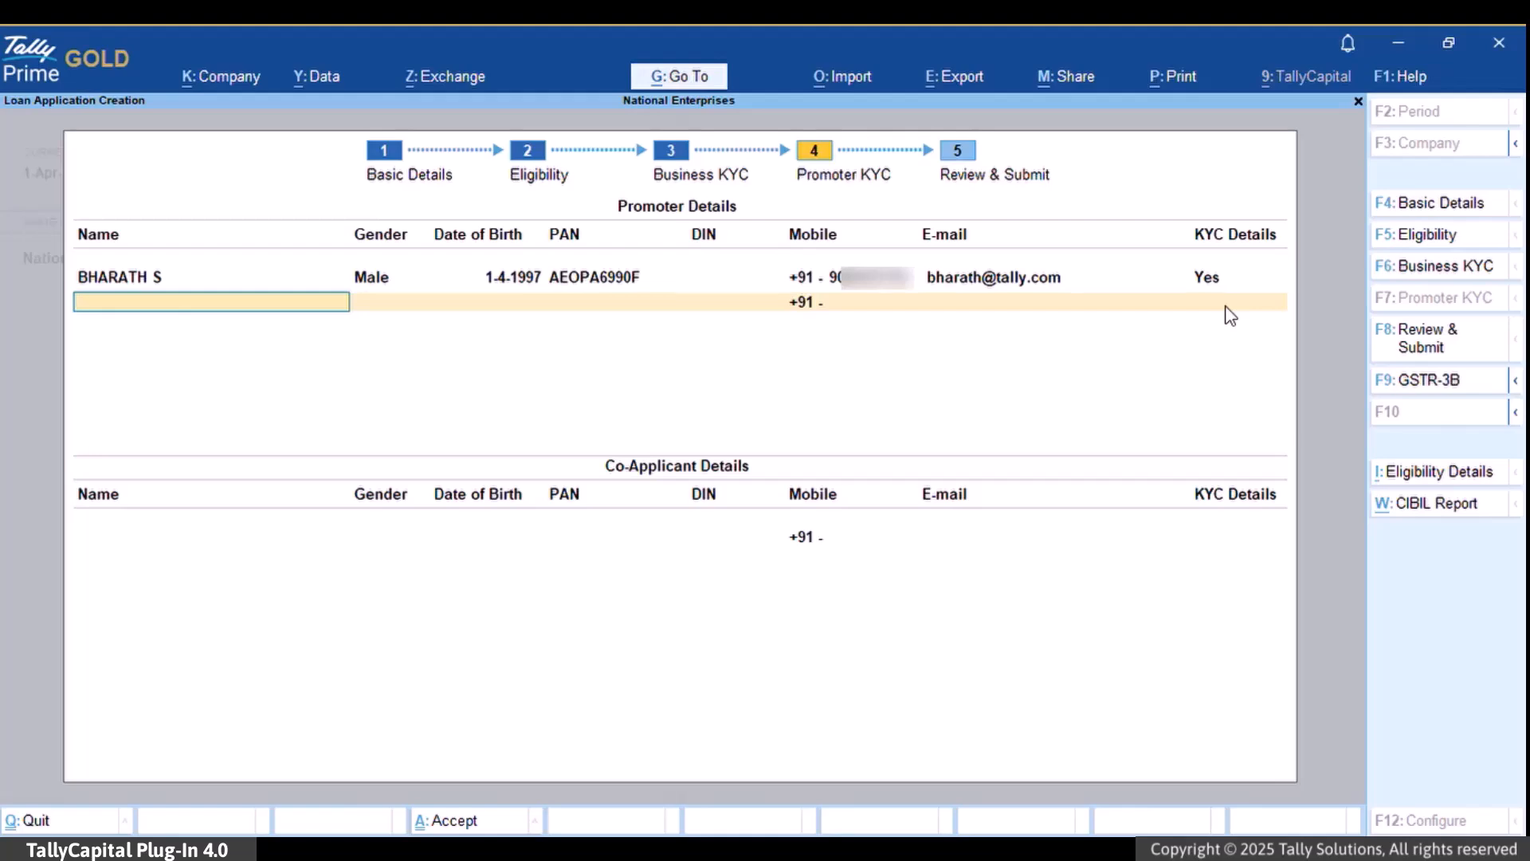
# - Skip adding another promoter and any co-applicants to finish the Promoter KYC step
pyautogui.press('Return')
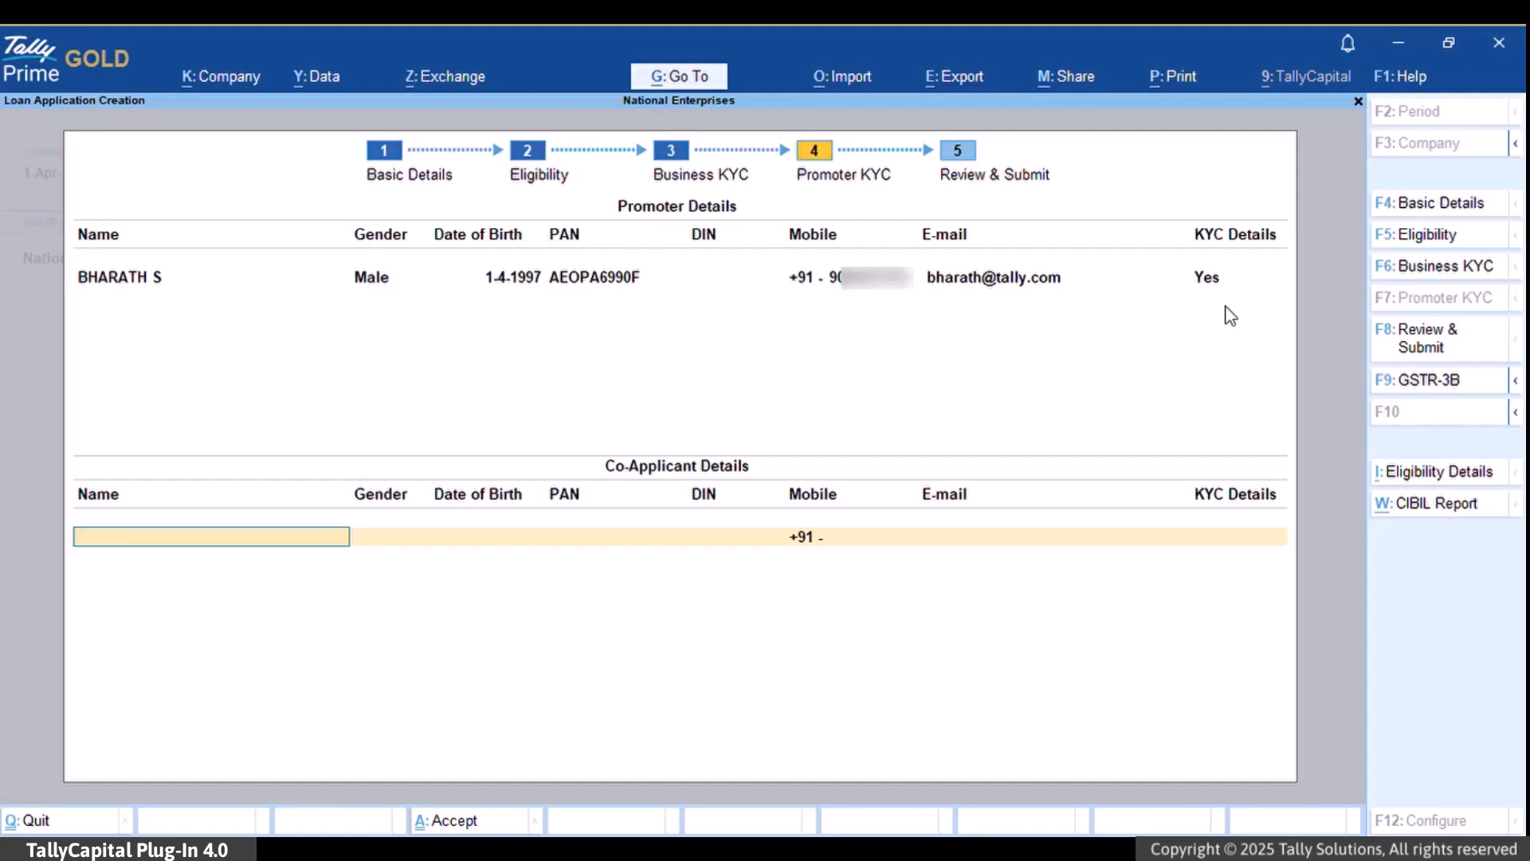
pyautogui.press('Return')
pyautogui.press('Return')
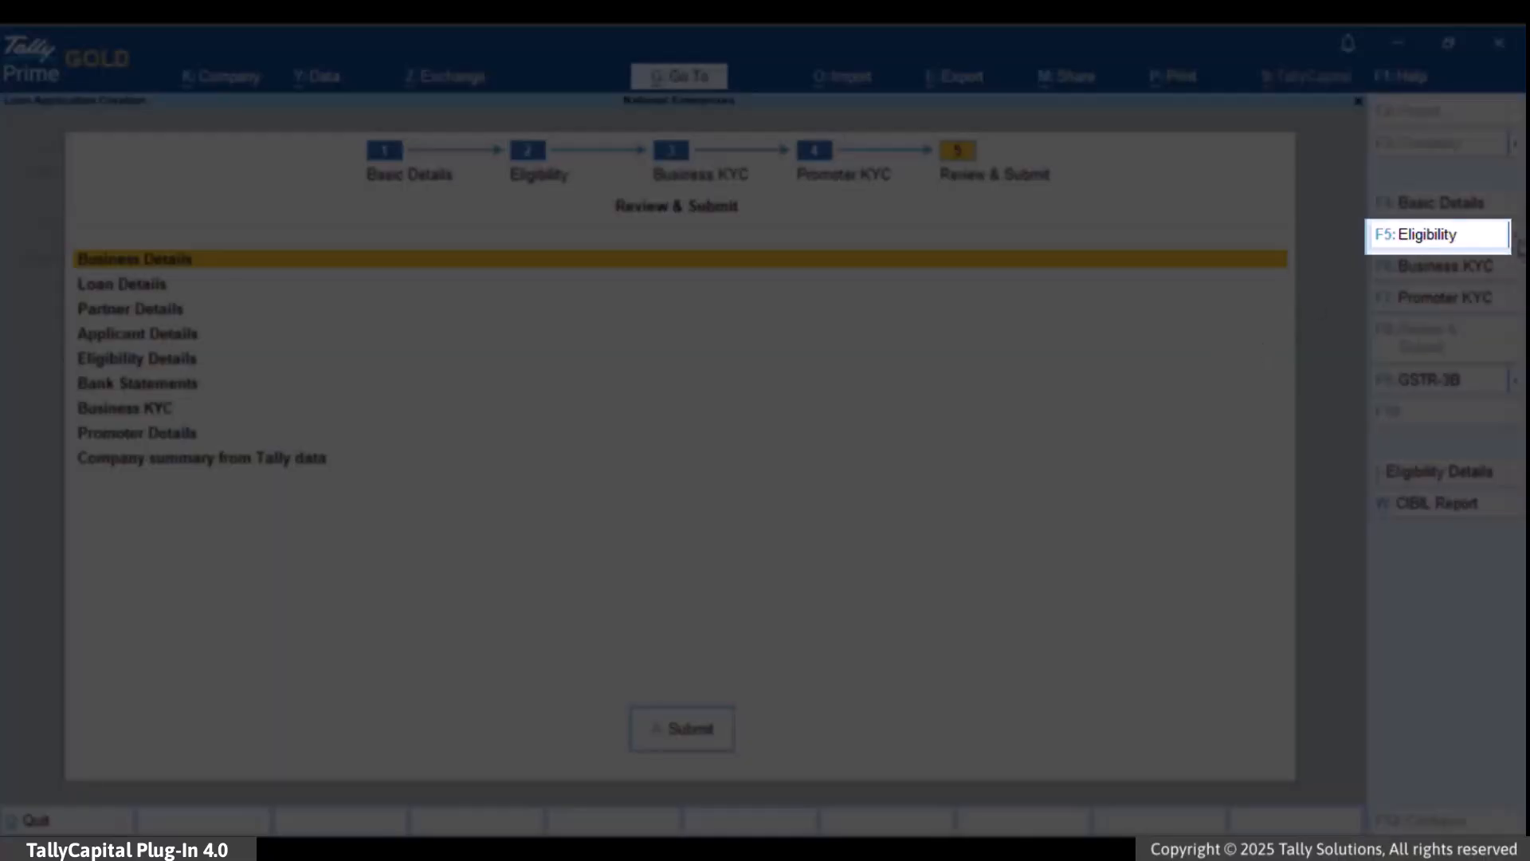
# - Switch the review to F5: Detailed and scroll to the company summary showing total sales 1,00,00,000
pyautogui.click(1517, 237)
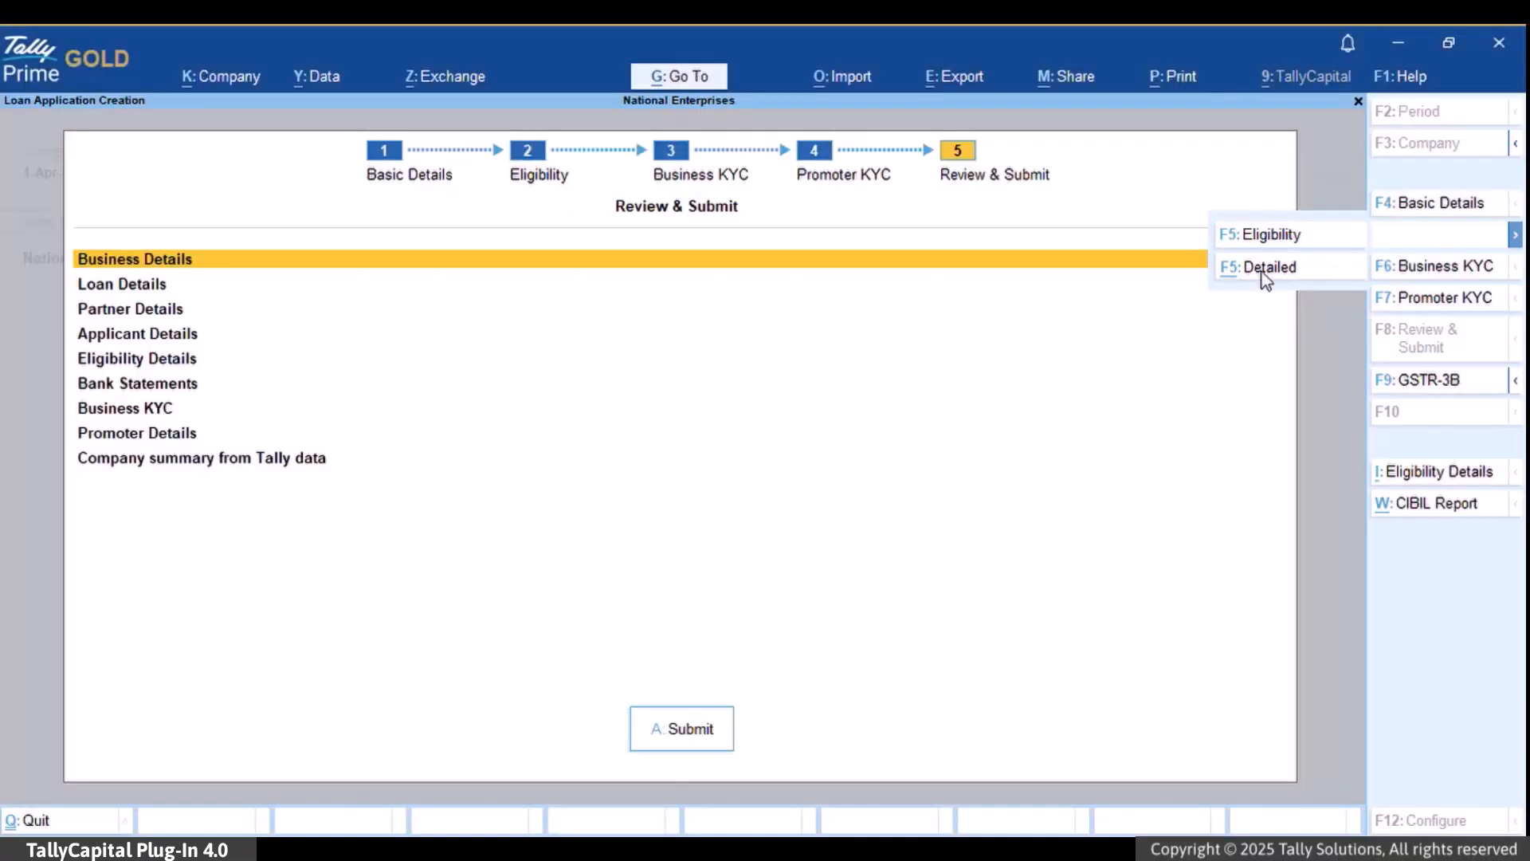
pyautogui.click(1262, 272)
pyautogui.scroll(-4, 1034, 406)
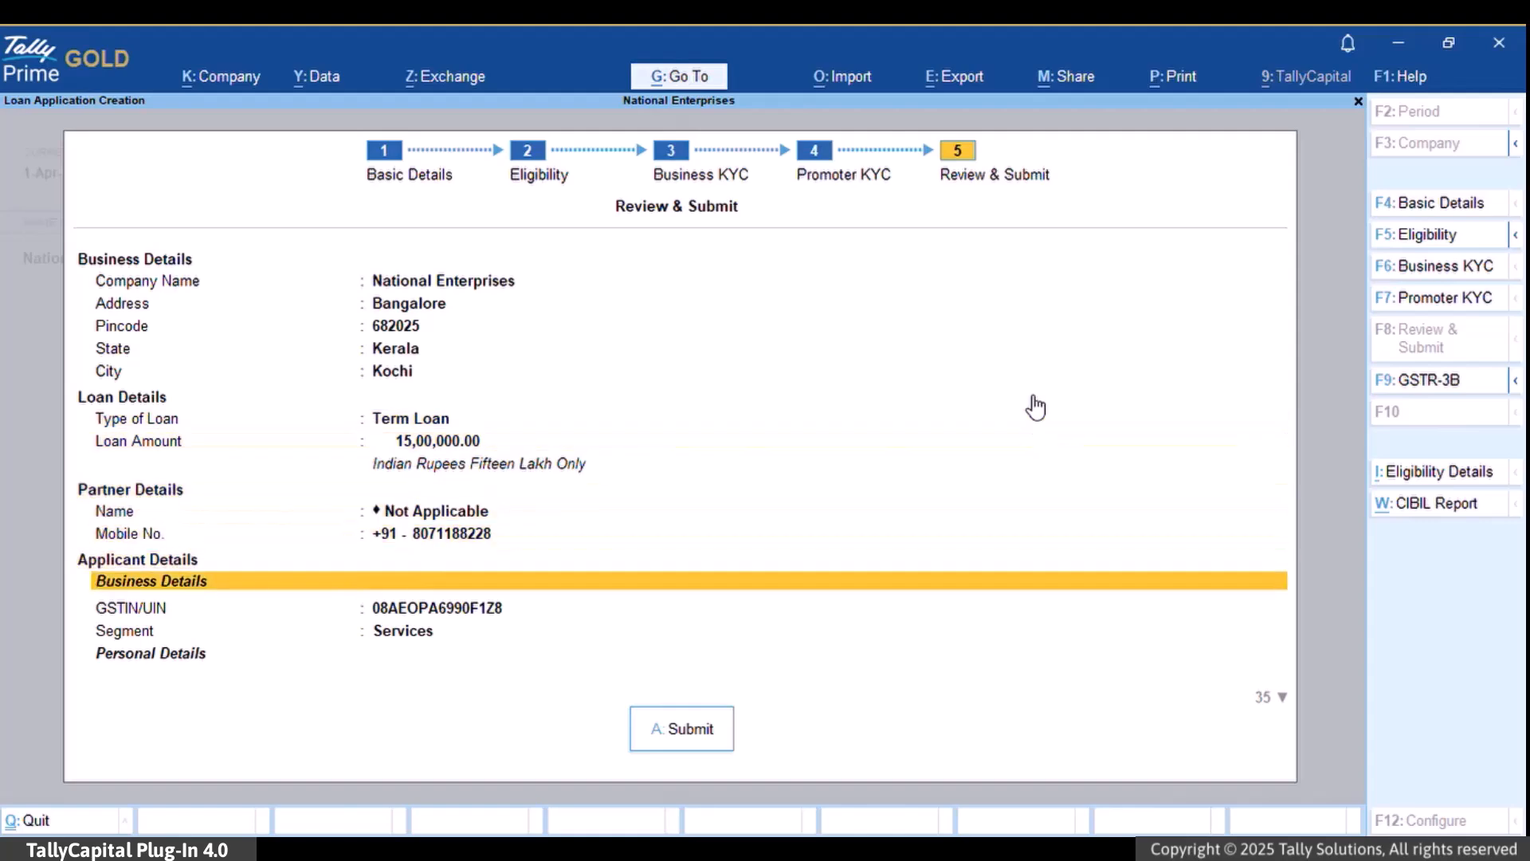
pyautogui.scroll(-15, 1034, 406)
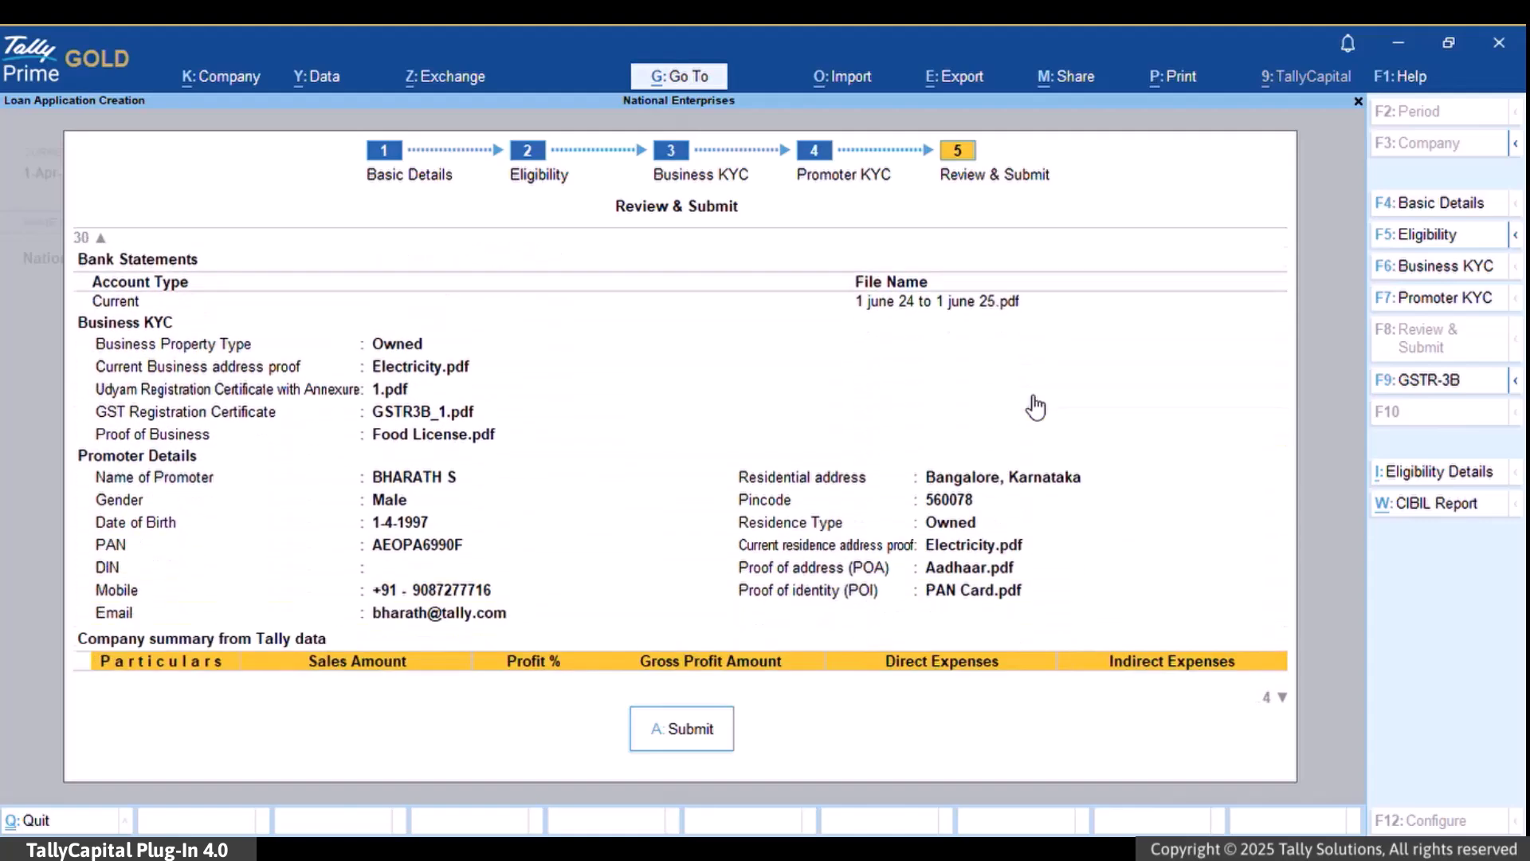
pyautogui.scroll(-3, 1034, 406)
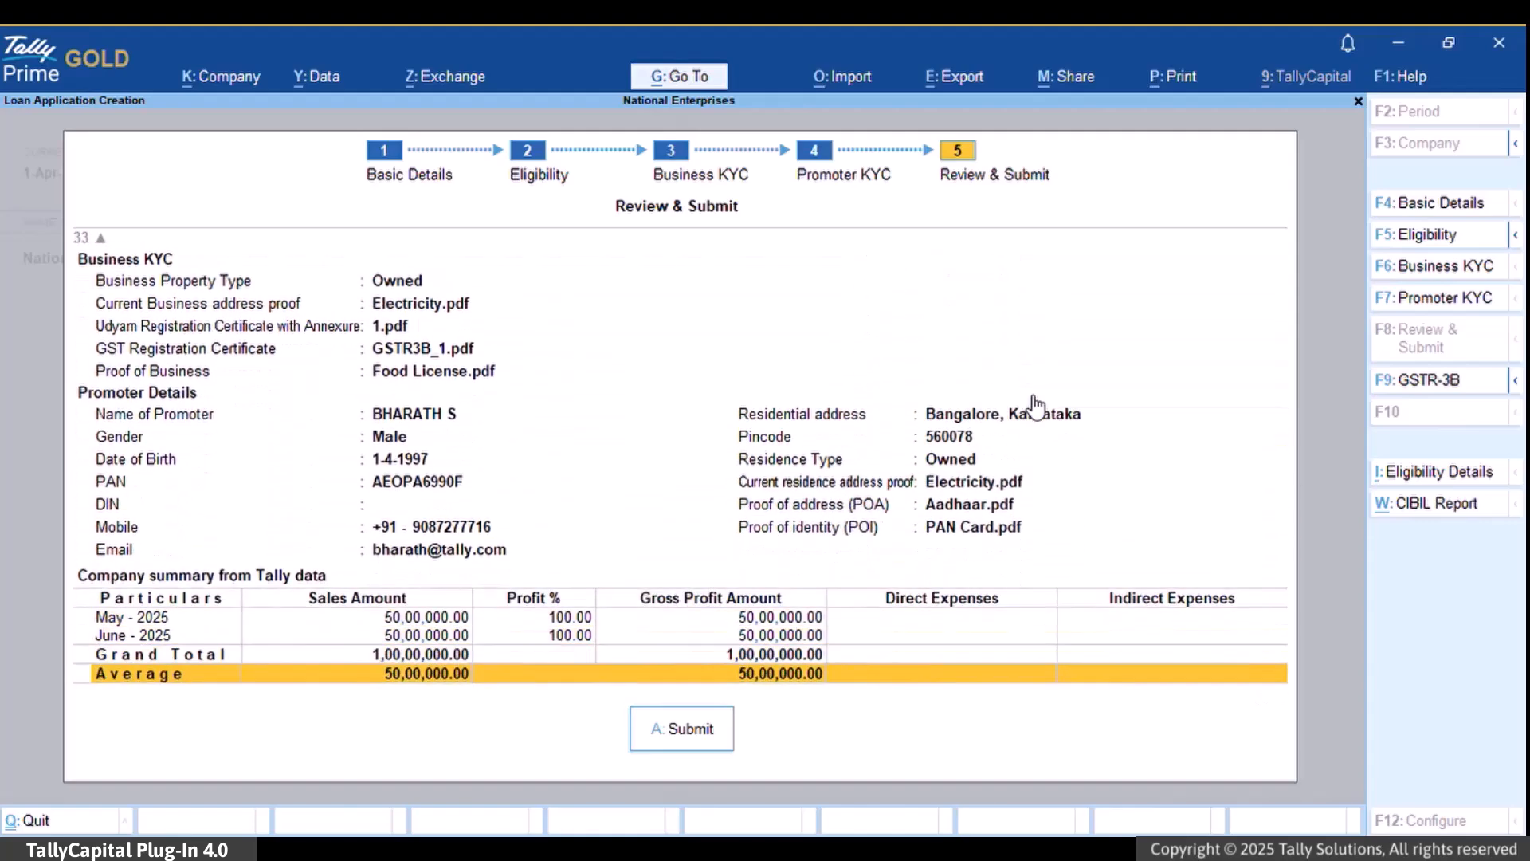
pyautogui.scroll(-1, 1034, 407)
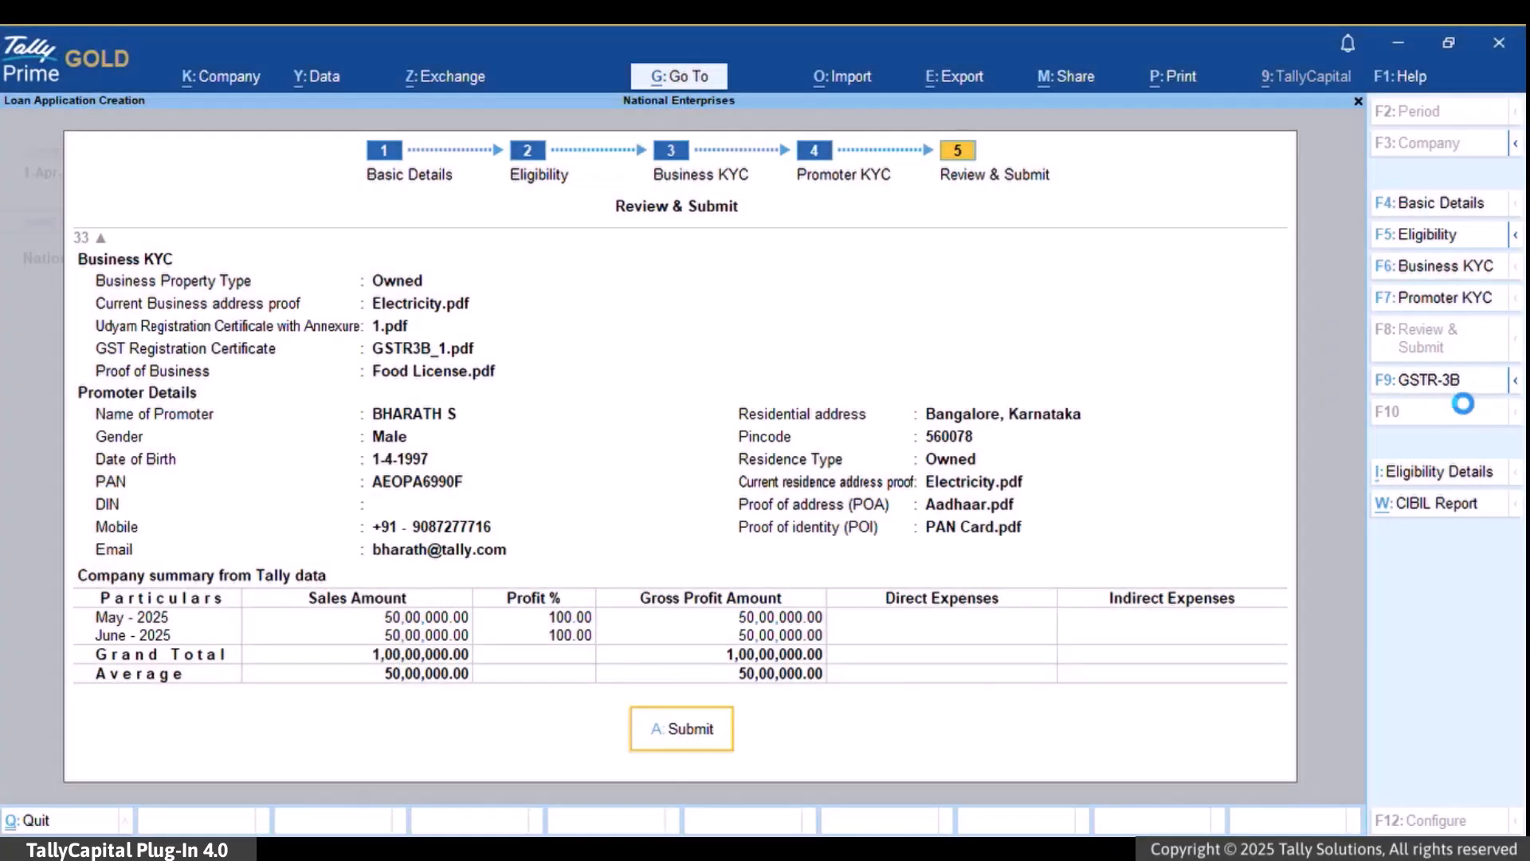
pyautogui.click(1454, 390)
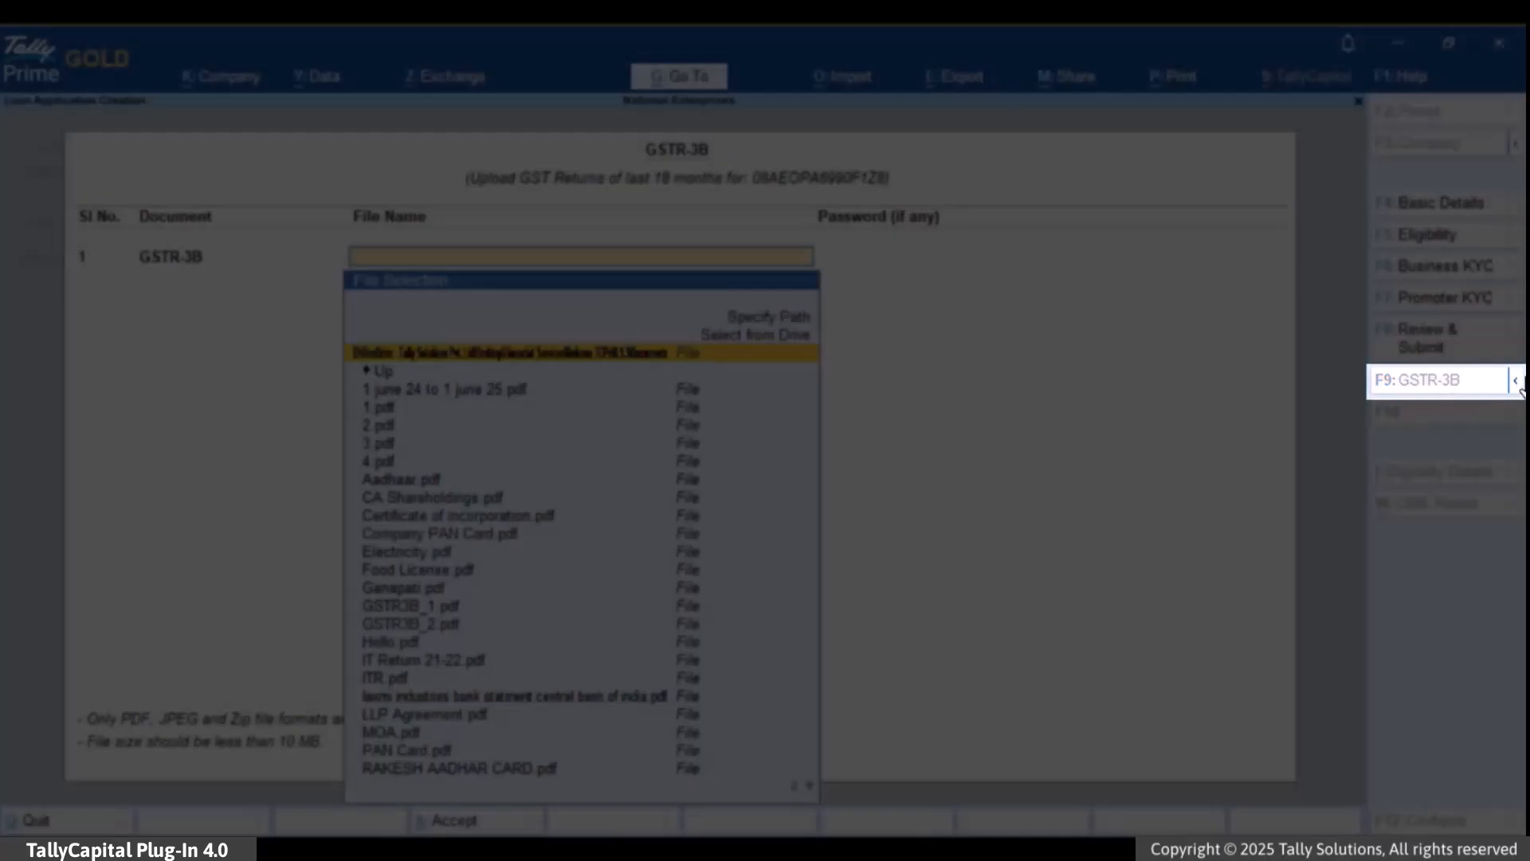
pyautogui.click(1516, 381)
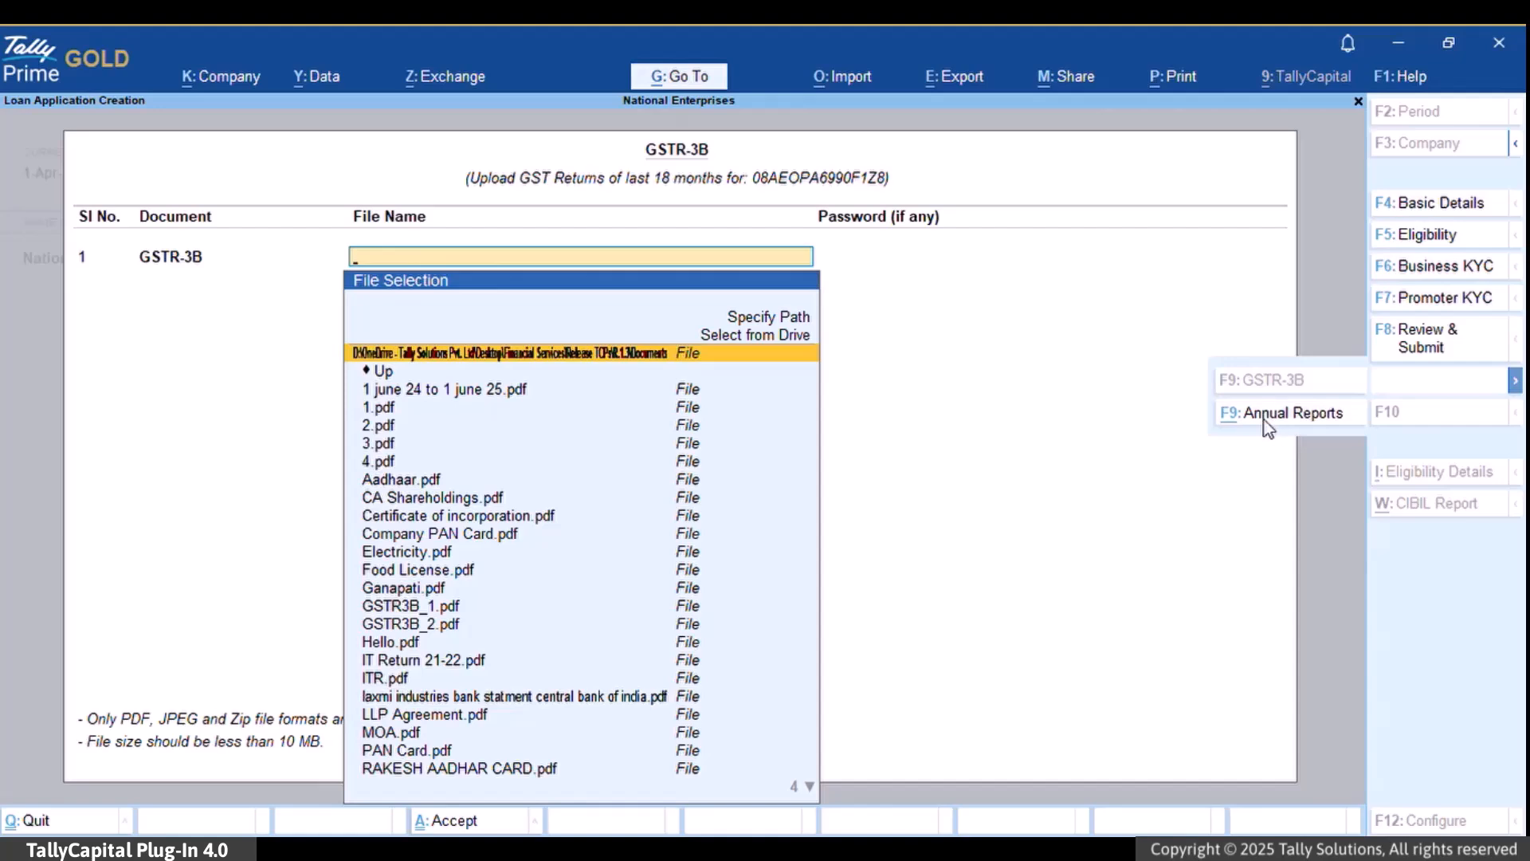
pyautogui.click(1264, 418)
pyautogui.click(1431, 343)
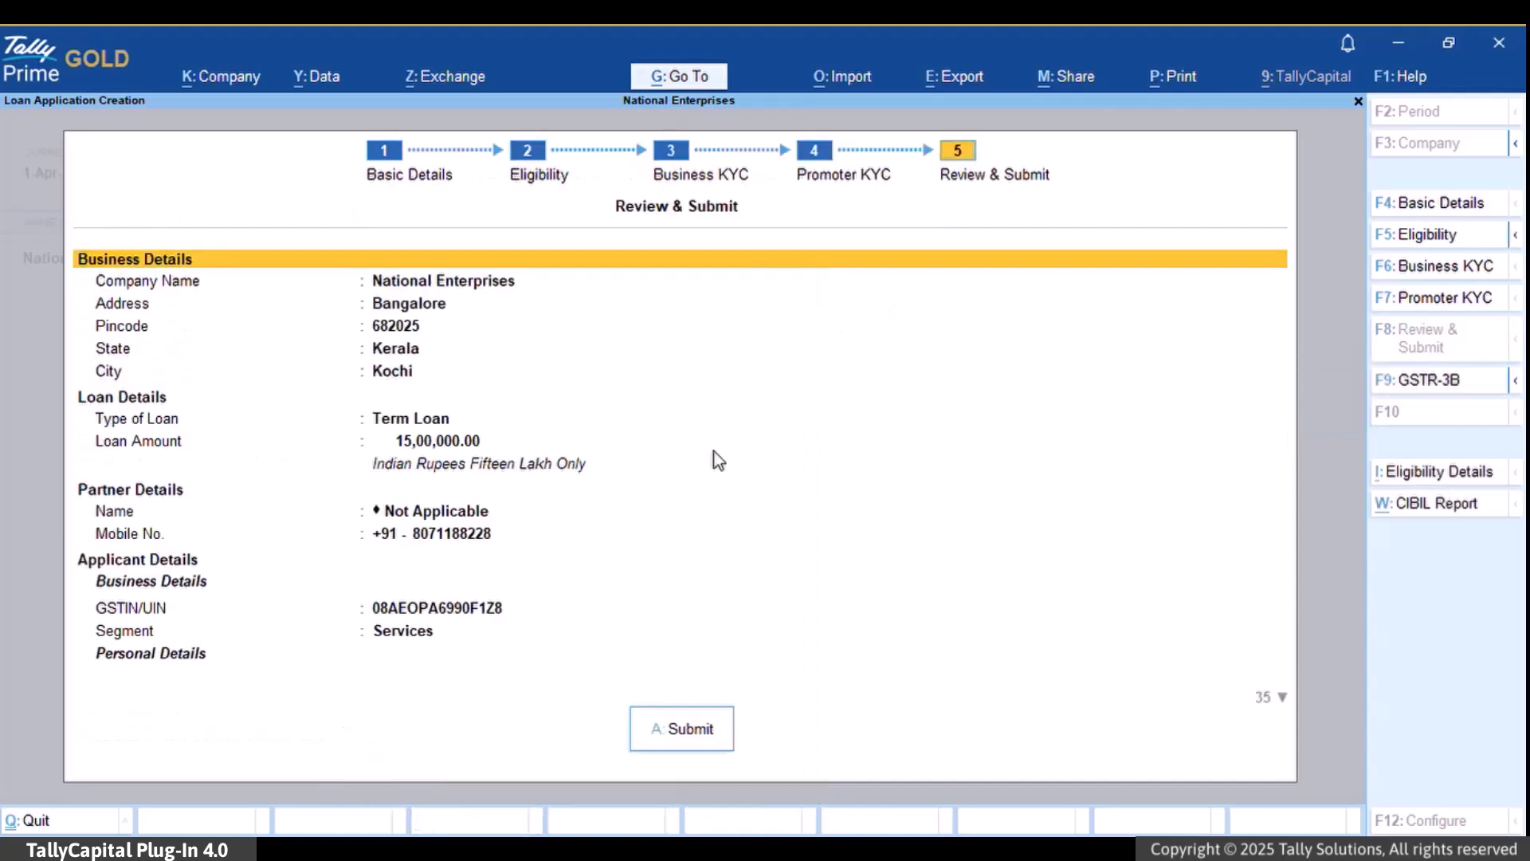
pyautogui.scroll(-12, 699, 749)
pyautogui.scroll(-14, 701, 759)
pyautogui.scroll(-2, 699, 751)
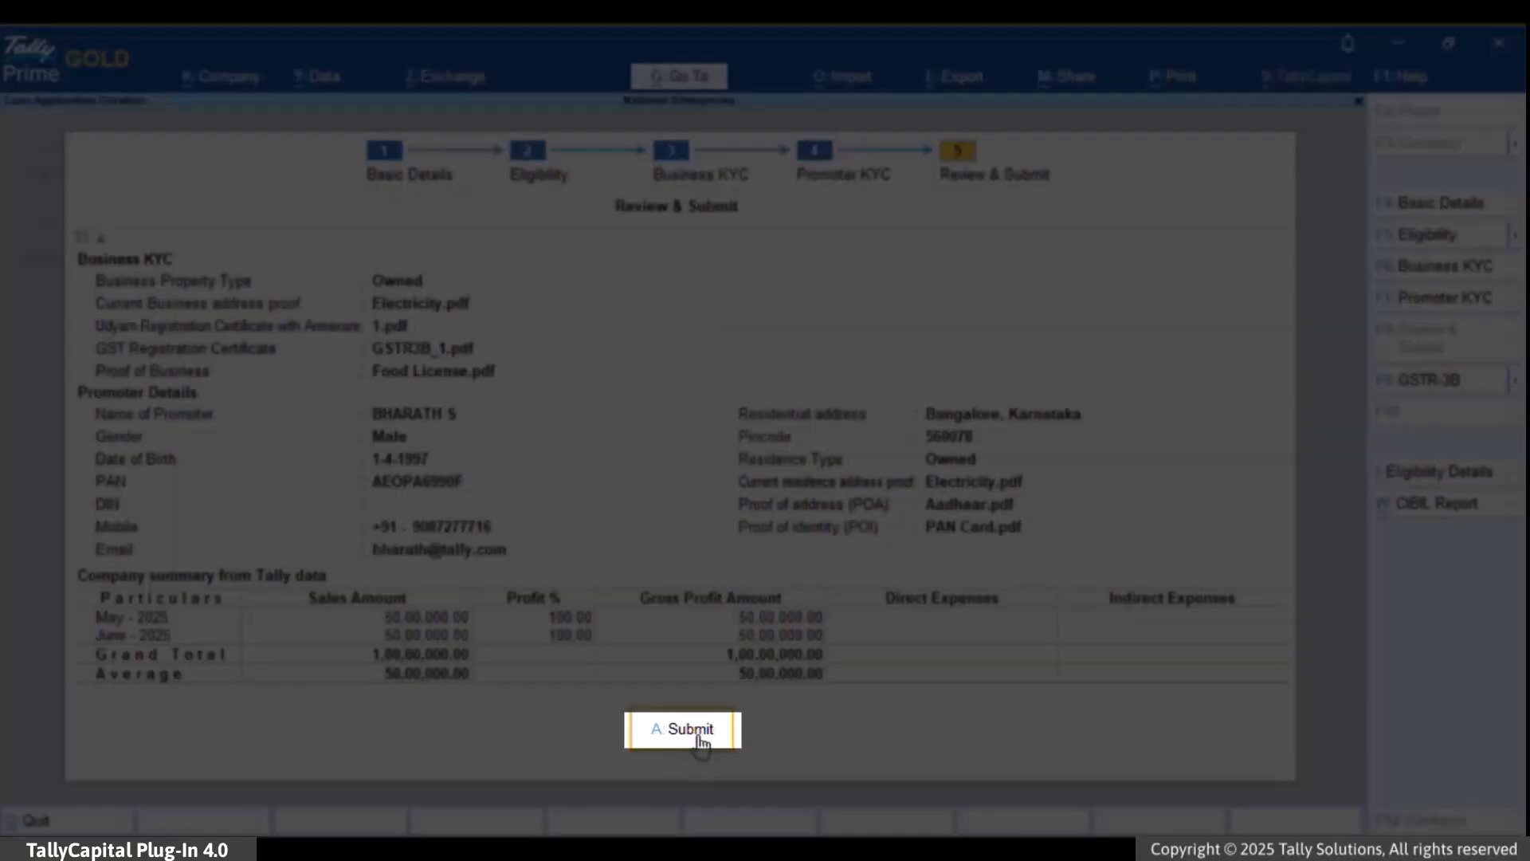
# - Submit the loan application and dismiss the success message to see it listed as Applied
pyautogui.click(700, 747)
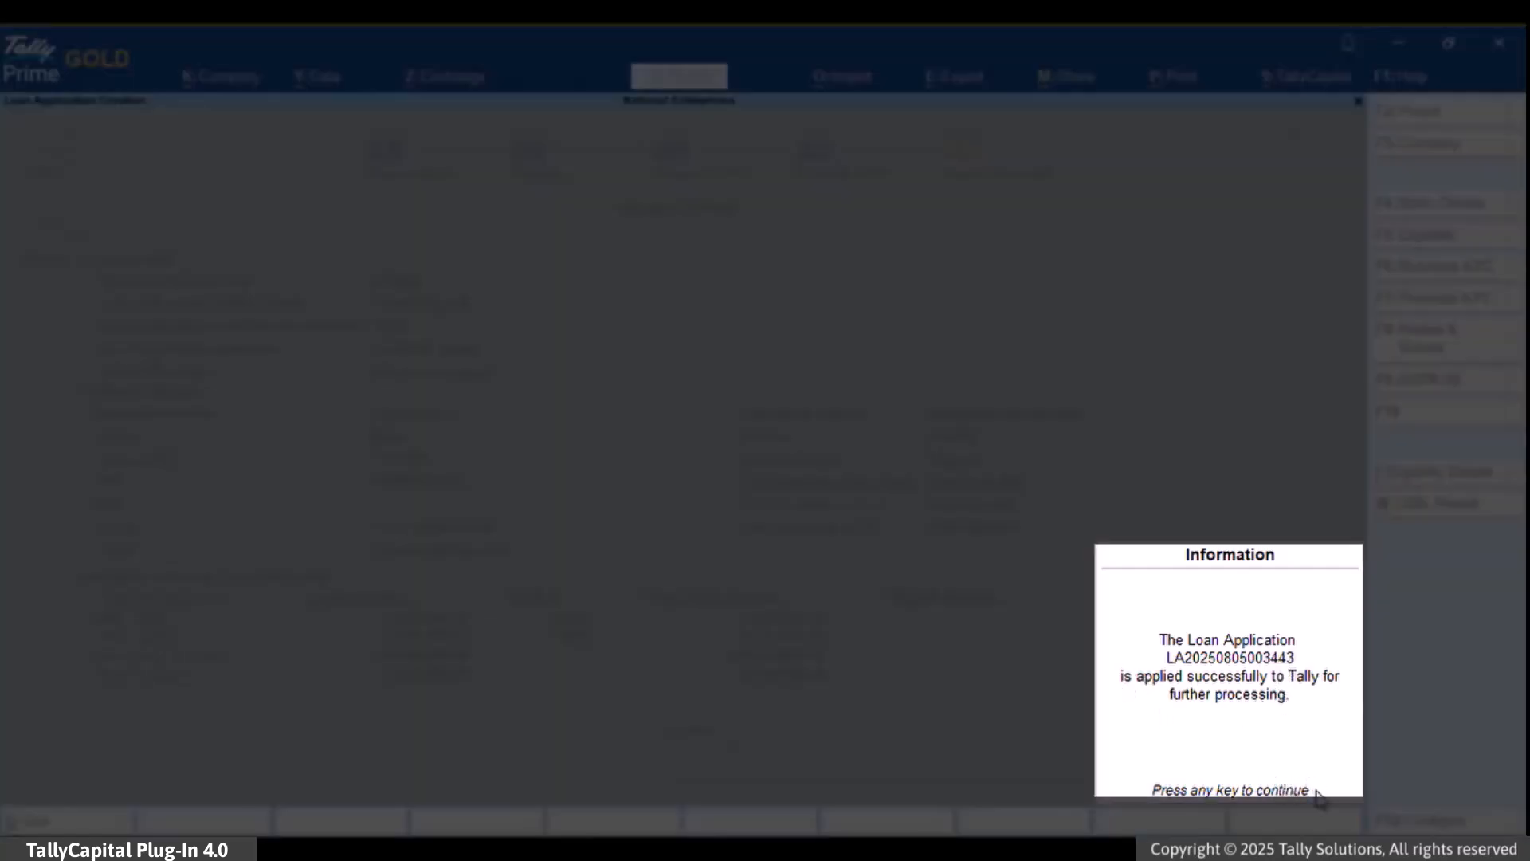
pyautogui.click(1316, 791)
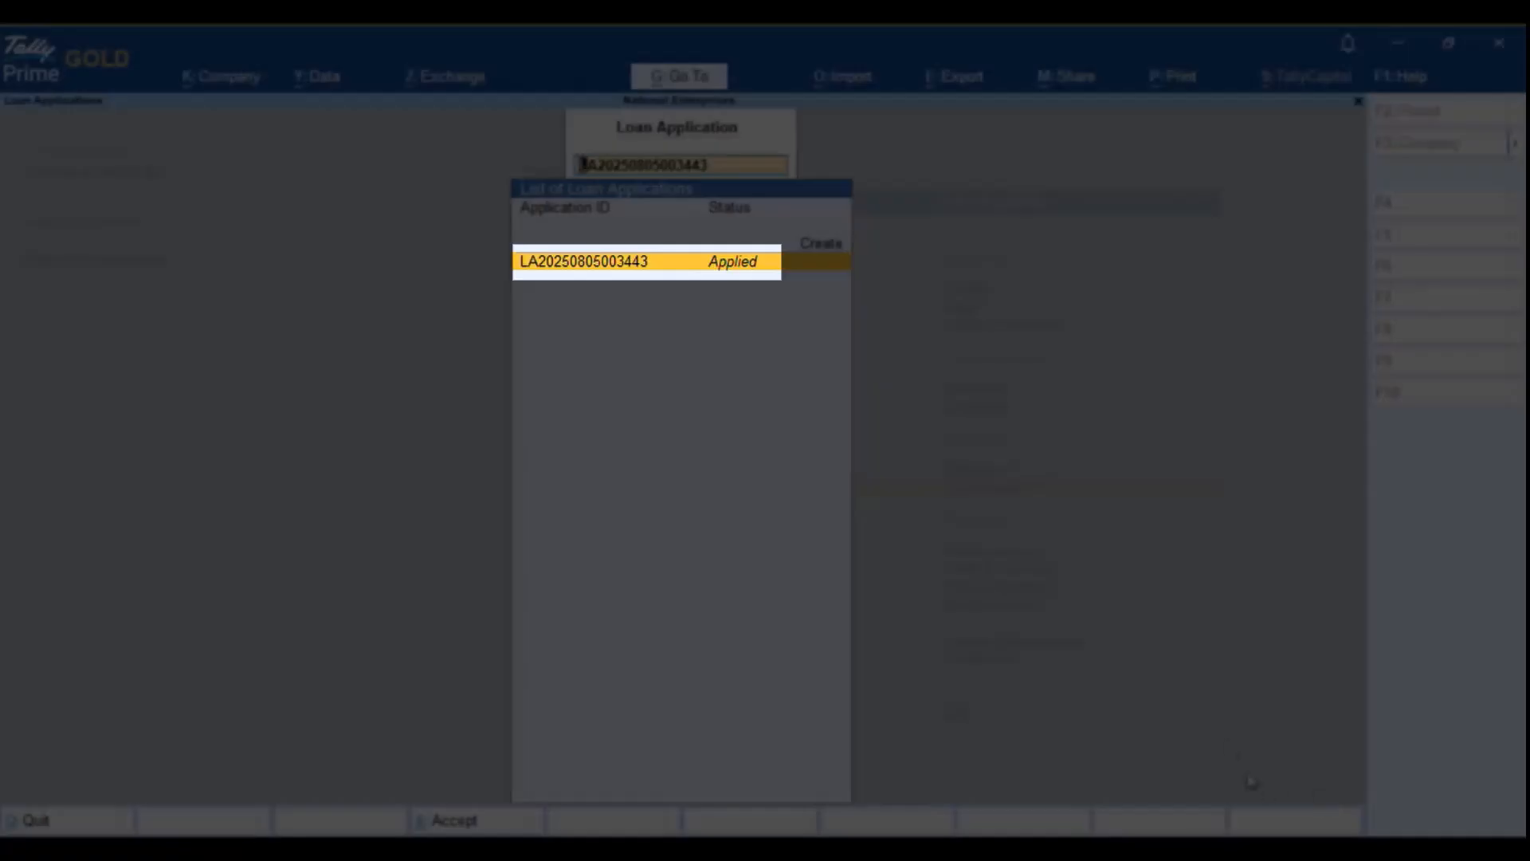